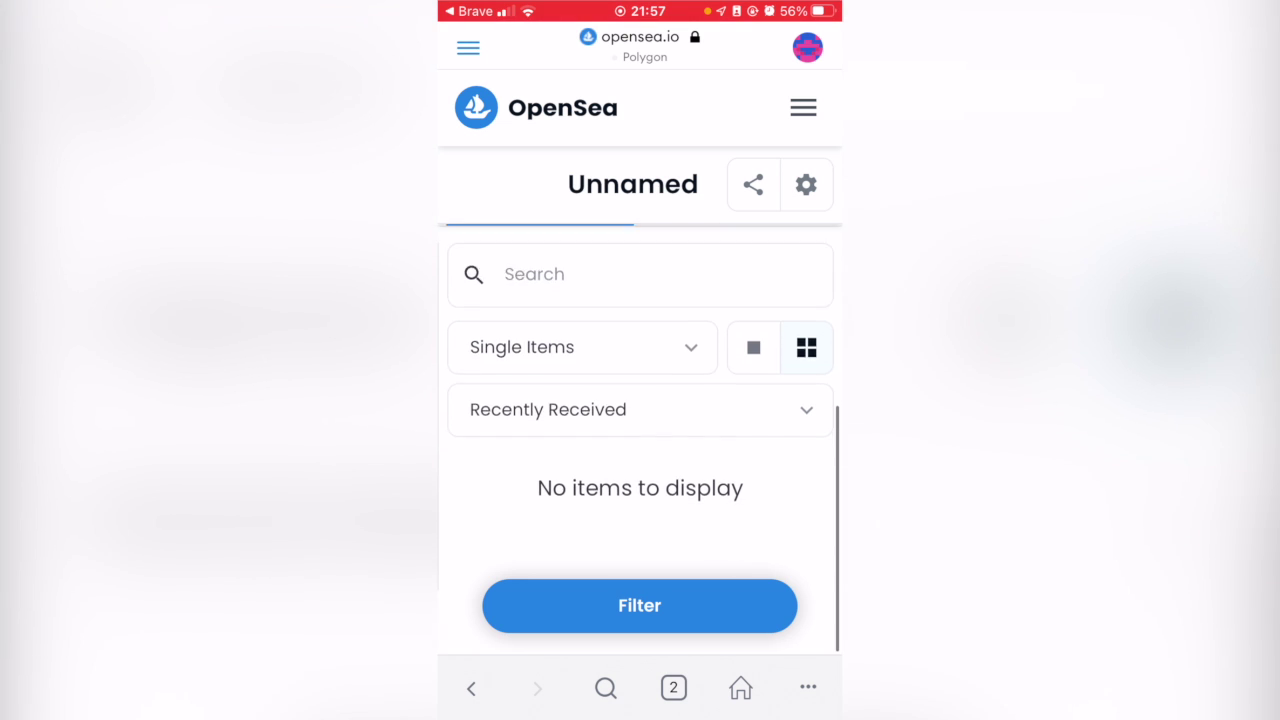
Scroll through the OpenSea profile page, which has no collected items.
{"action": "scroll", "coordinate": [640, 400], "scroll_direction": "up", "scroll_amount": 5}
{"action": "scroll", "coordinate": [640, 400], "scroll_direction": "up", "scroll_amount": 2}
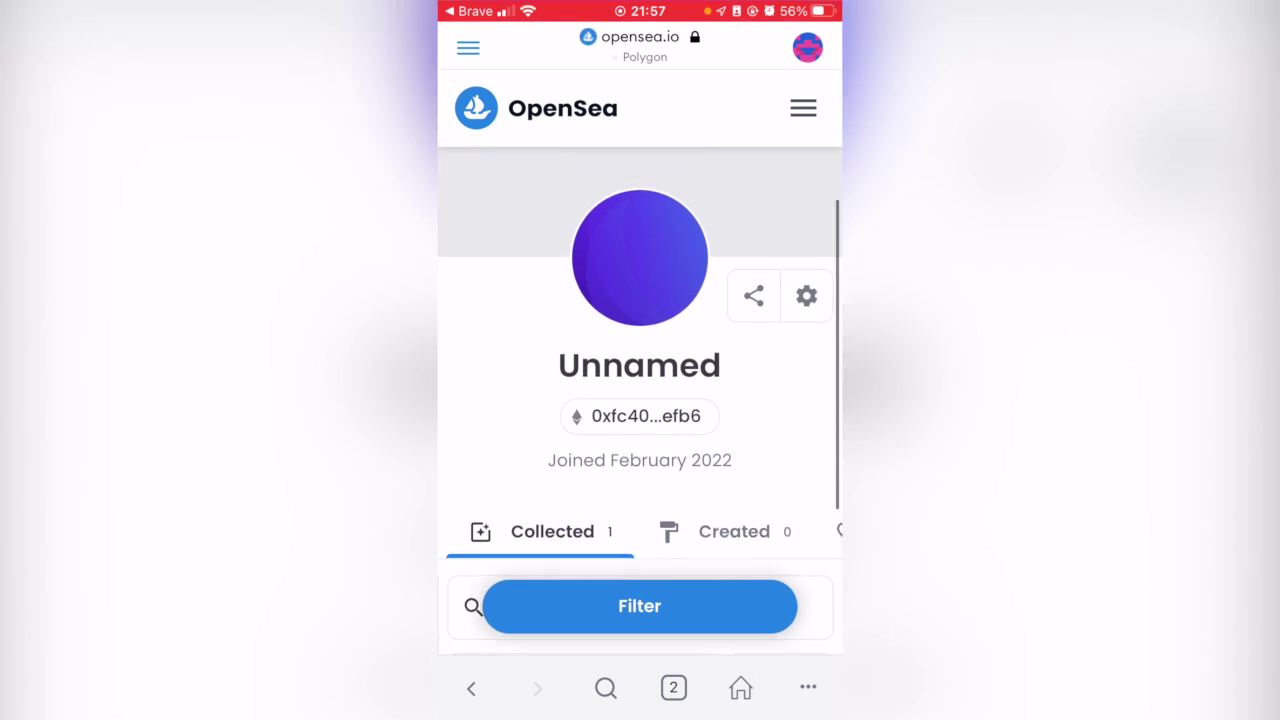
{"action": "scroll", "coordinate": [640, 400], "scroll_direction": "up", "scroll_amount": 3}
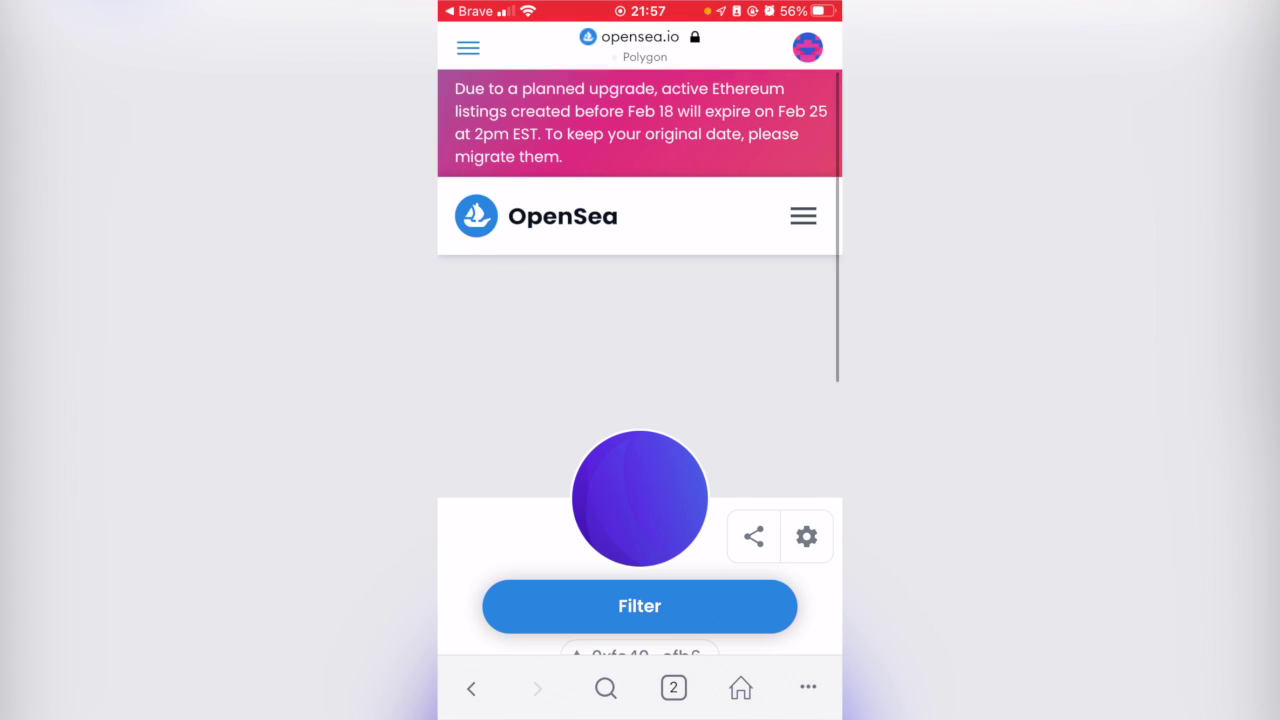
{"action": "scroll", "coordinate": [640, 400], "scroll_direction": "down", "scroll_amount": 3}
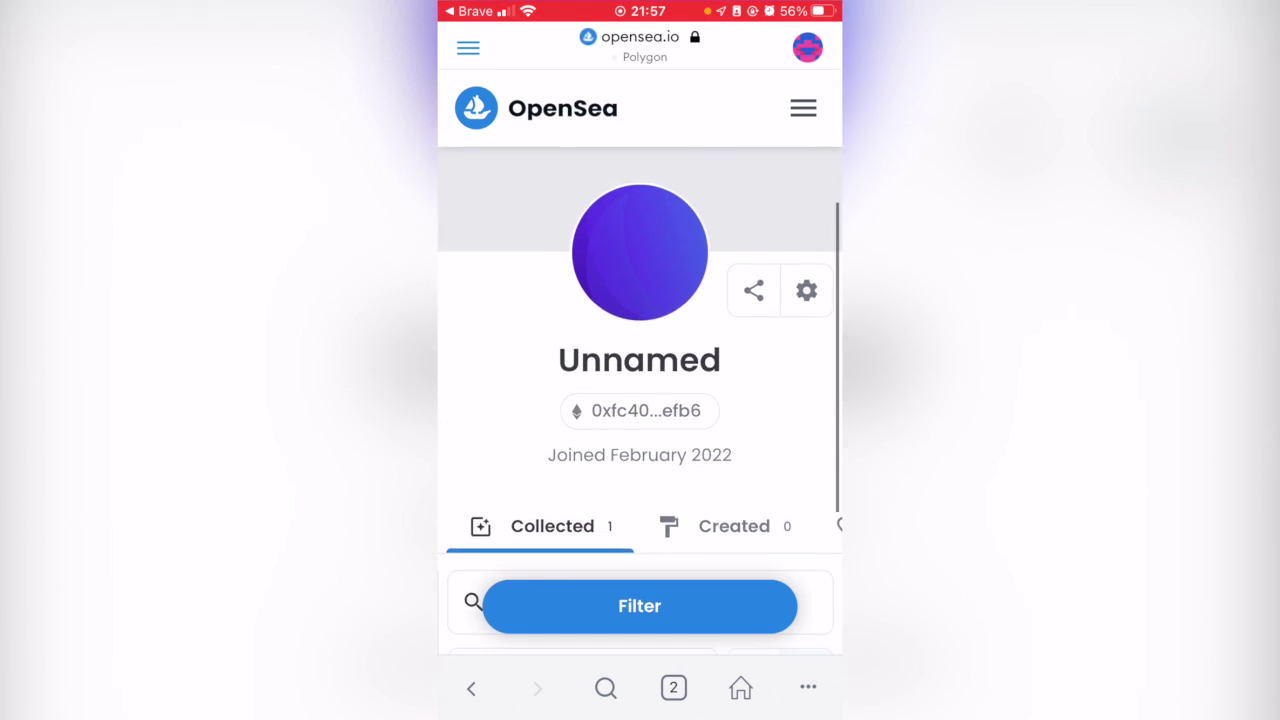
{"action": "scroll", "coordinate": [640, 400], "scroll_direction": "up", "scroll_amount": 1}
Switch to the second wallet account and check its Tokens and NFT tabs.
{"action": "left_click", "coordinate": [807, 47]}
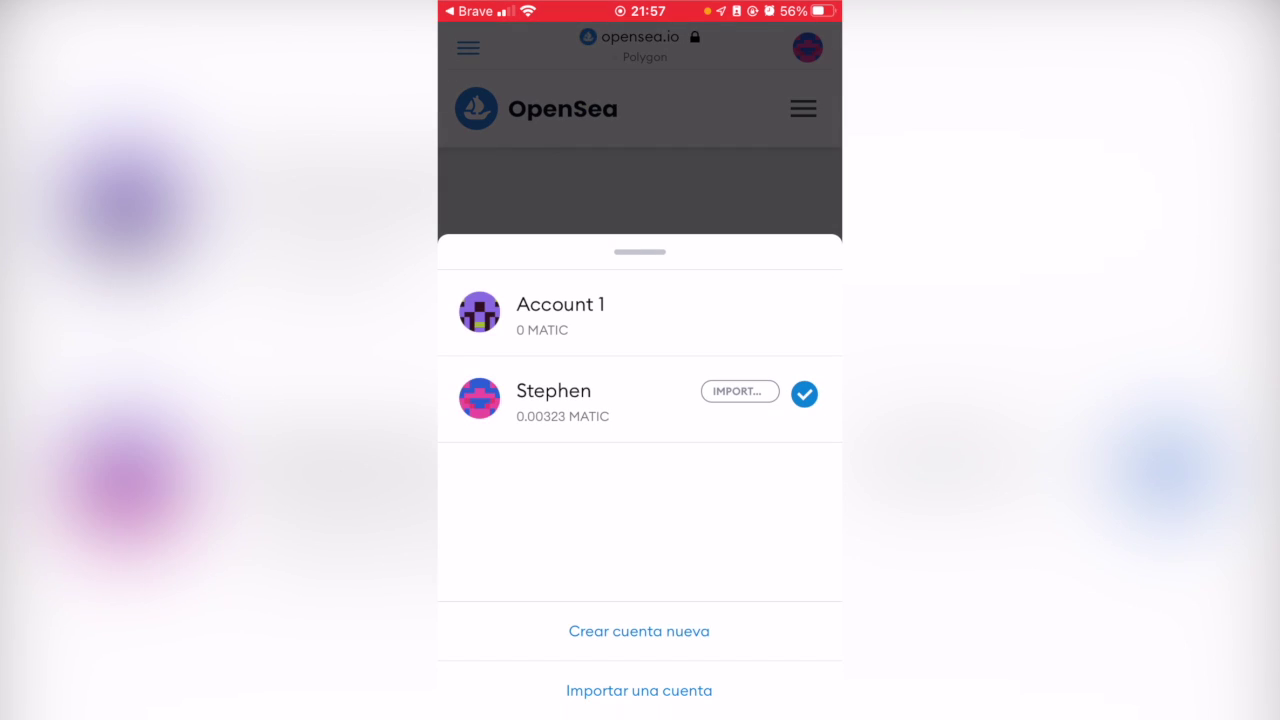
{"action": "left_click", "coordinate": [554, 398]}
{"action": "scroll", "coordinate": [640, 400], "scroll_direction": "down", "scroll_amount": 5}
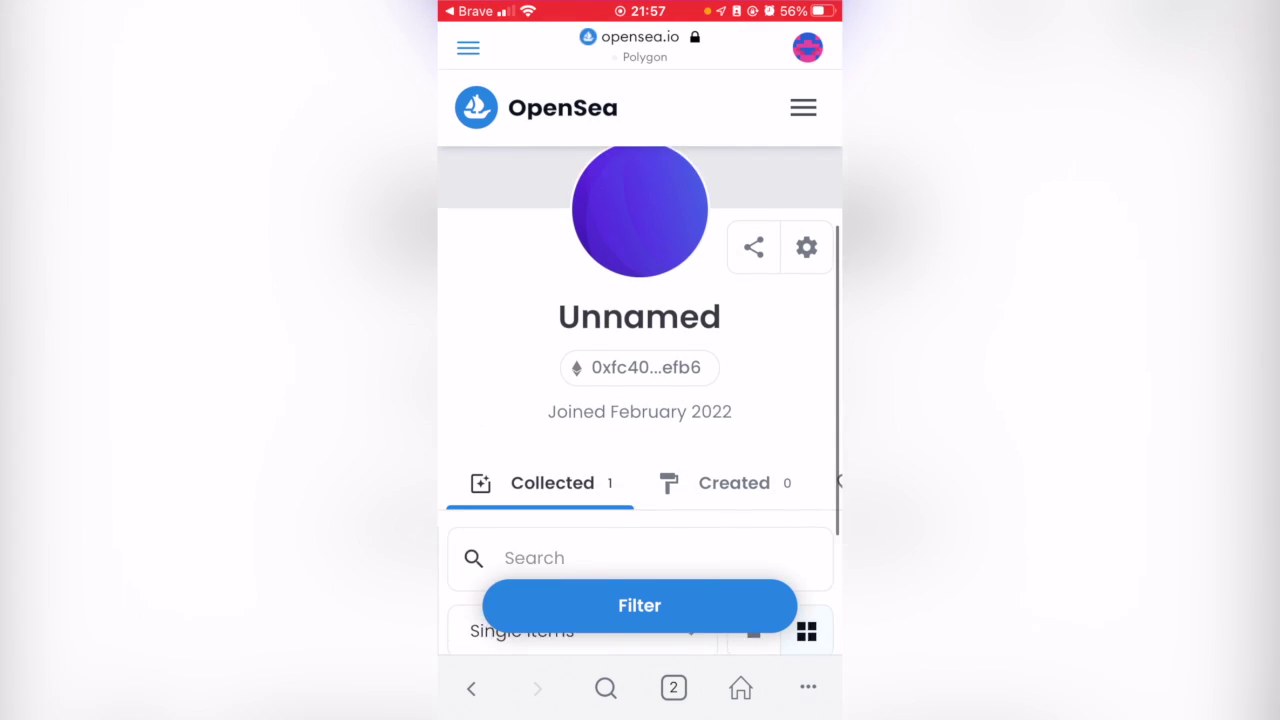
{"action": "scroll", "coordinate": [640, 400], "scroll_direction": "down", "scroll_amount": 3}
{"action": "scroll", "coordinate": [640, 400], "scroll_direction": "up", "scroll_amount": 3}
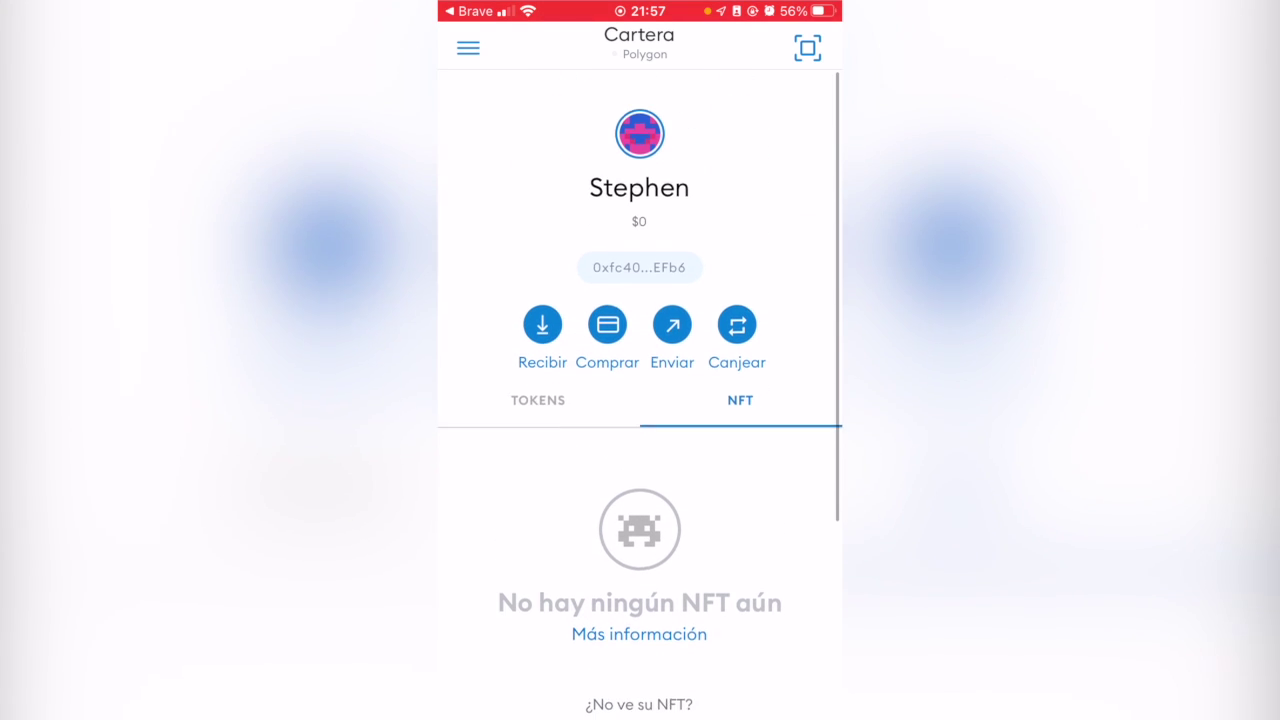
{"action": "left_click", "coordinate": [538, 381]}
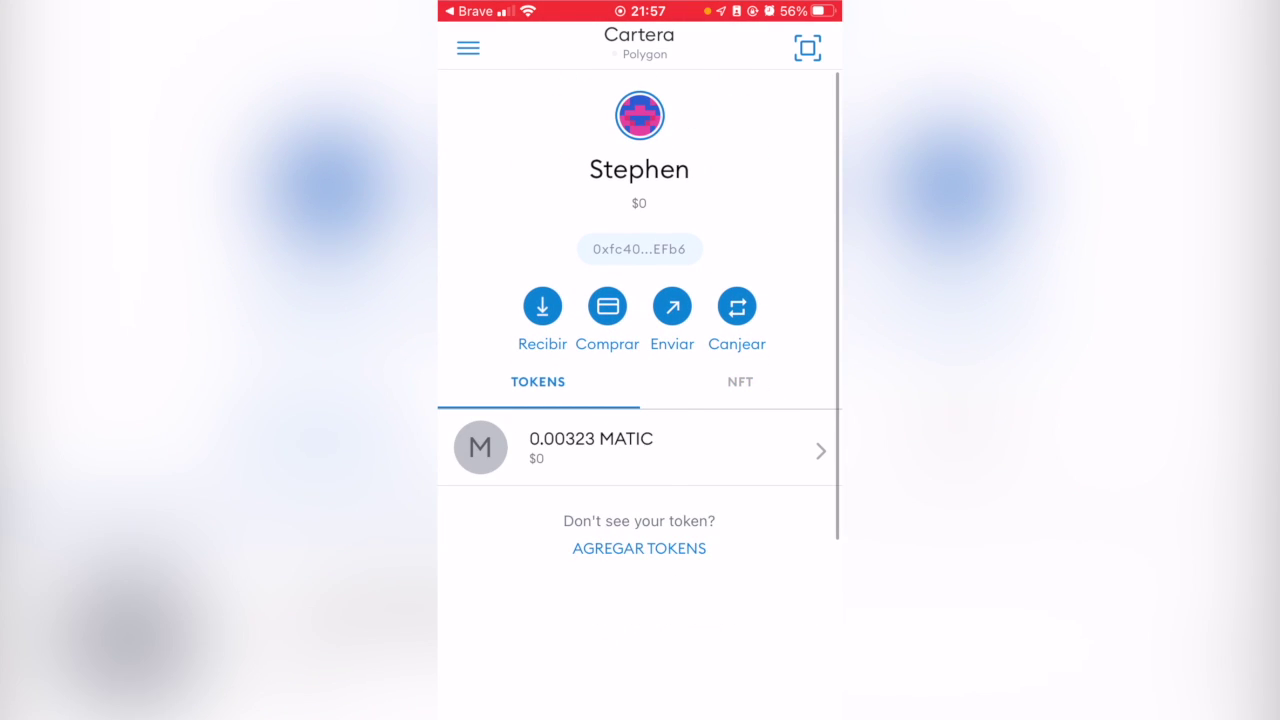
{"action": "left_click", "coordinate": [740, 381]}
Scroll the empty NFT list and open the Add NFT form, leaving both fields blank.
{"action": "scroll", "coordinate": [640, 400], "scroll_direction": "down", "scroll_amount": 3}
{"action": "scroll", "coordinate": [640, 400], "scroll_direction": "up", "scroll_amount": 4}
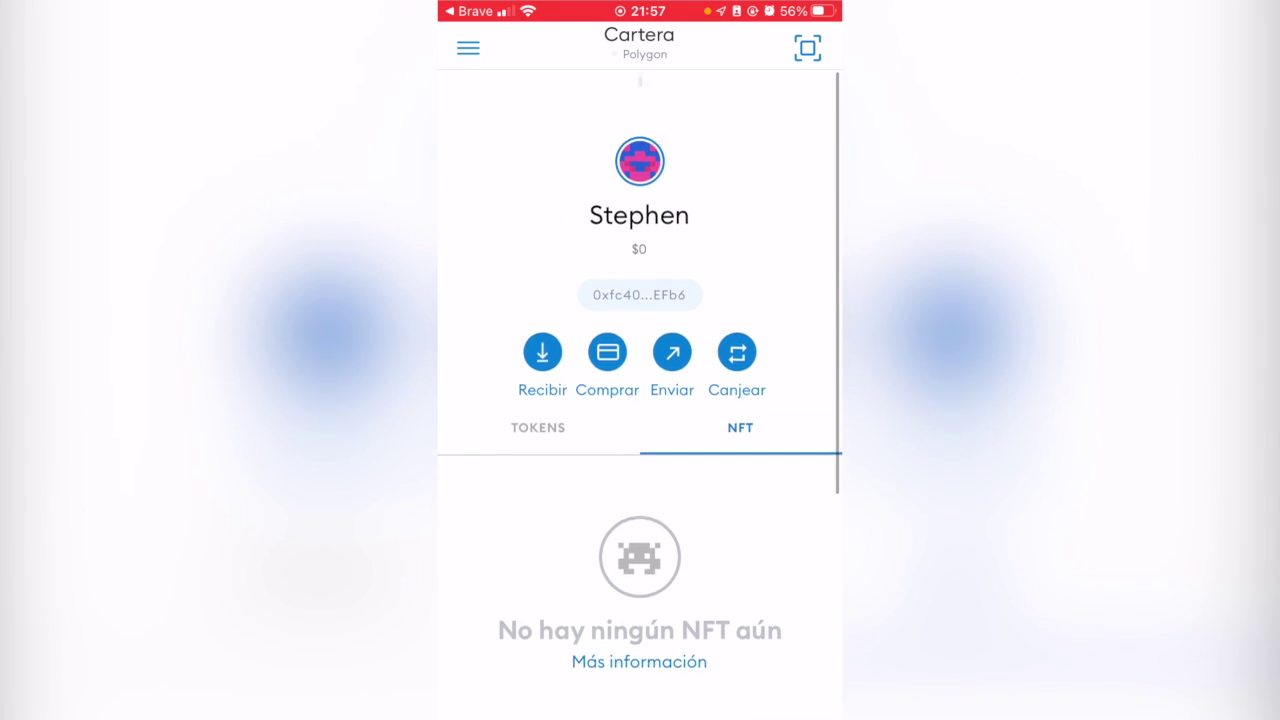
{"action": "scroll", "coordinate": [640, 400], "scroll_direction": "down", "scroll_amount": 3}
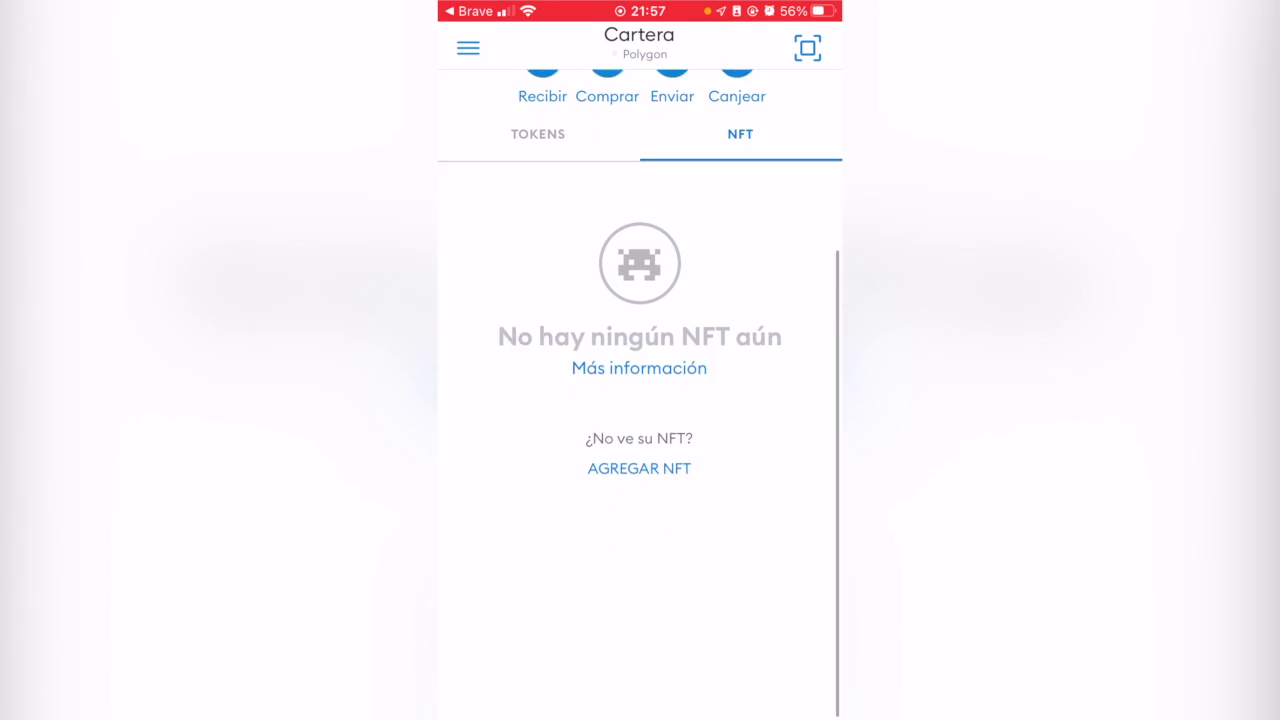
{"action": "scroll", "coordinate": [640, 400], "scroll_direction": "up", "scroll_amount": 1}
{"action": "scroll", "coordinate": [640, 400], "scroll_direction": "down", "scroll_amount": 1}
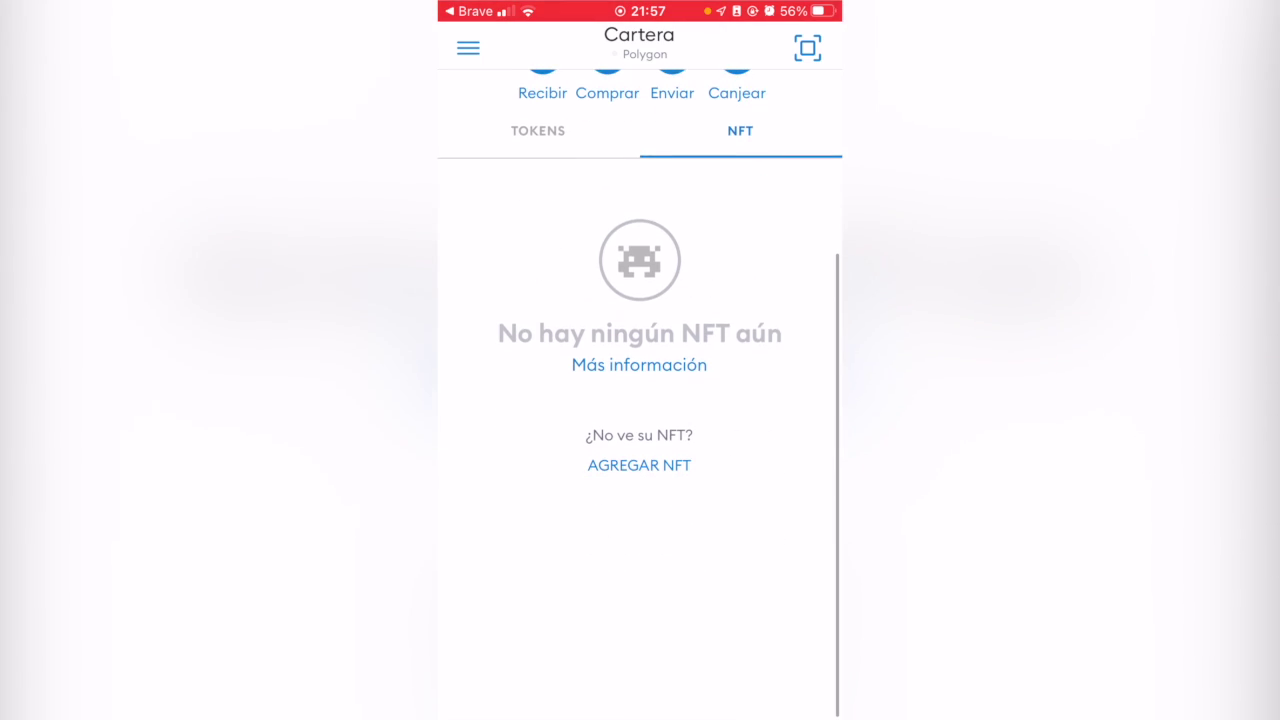
{"action": "scroll", "coordinate": [640, 400], "scroll_direction": "up", "scroll_amount": 2}
{"action": "scroll", "coordinate": [640, 400], "scroll_direction": "down", "scroll_amount": 3}
{"action": "scroll", "coordinate": [640, 400], "scroll_direction": "up", "scroll_amount": 1}
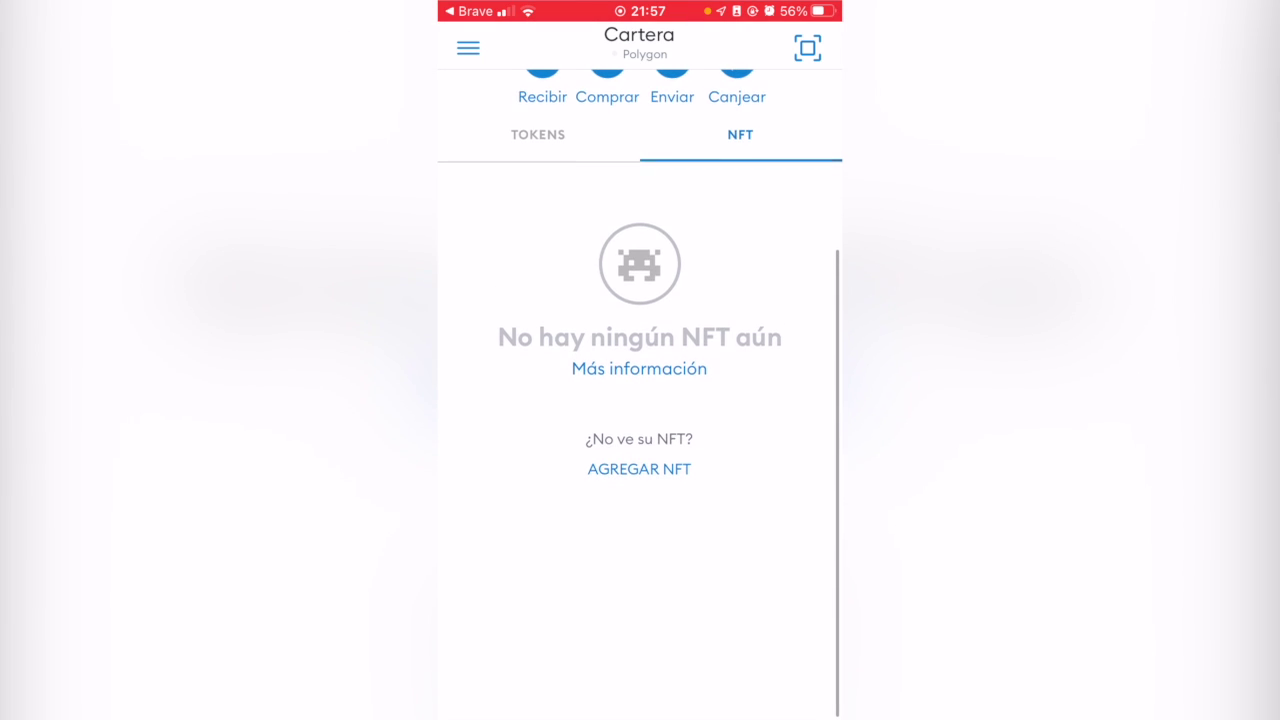
{"action": "scroll", "coordinate": [640, 400], "scroll_direction": "up", "scroll_amount": 2}
{"action": "scroll", "coordinate": [640, 400], "scroll_direction": "down", "scroll_amount": 2}
{"action": "scroll", "coordinate": [640, 400], "scroll_direction": "up", "scroll_amount": 1}
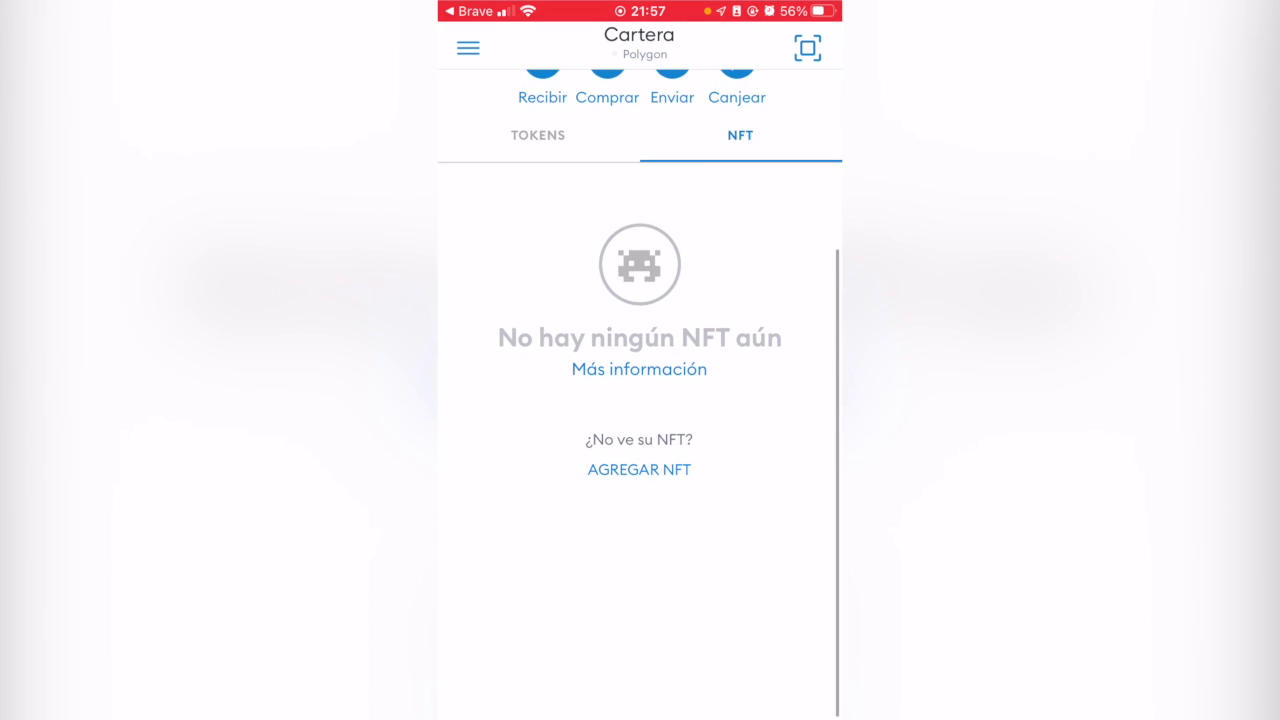
{"action": "left_click", "coordinate": [639, 469]}
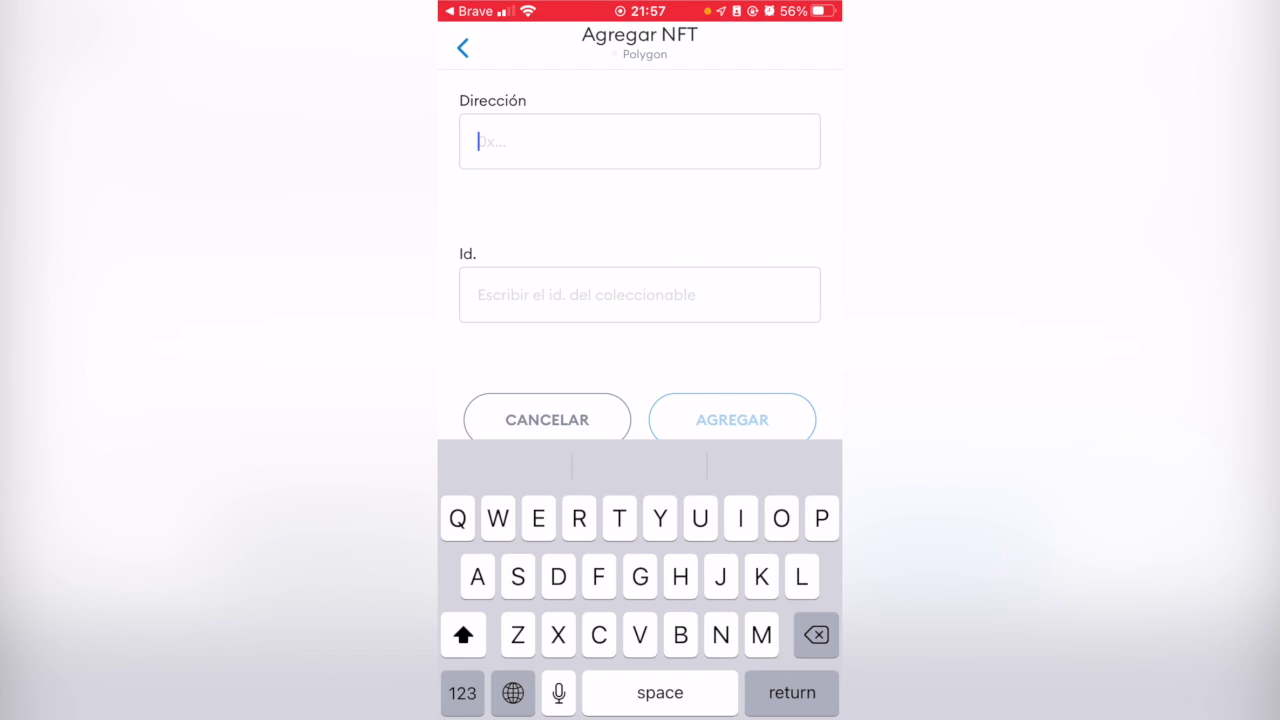
{"action": "key", "text": "Return"}
{"action": "key", "text": "Return"}
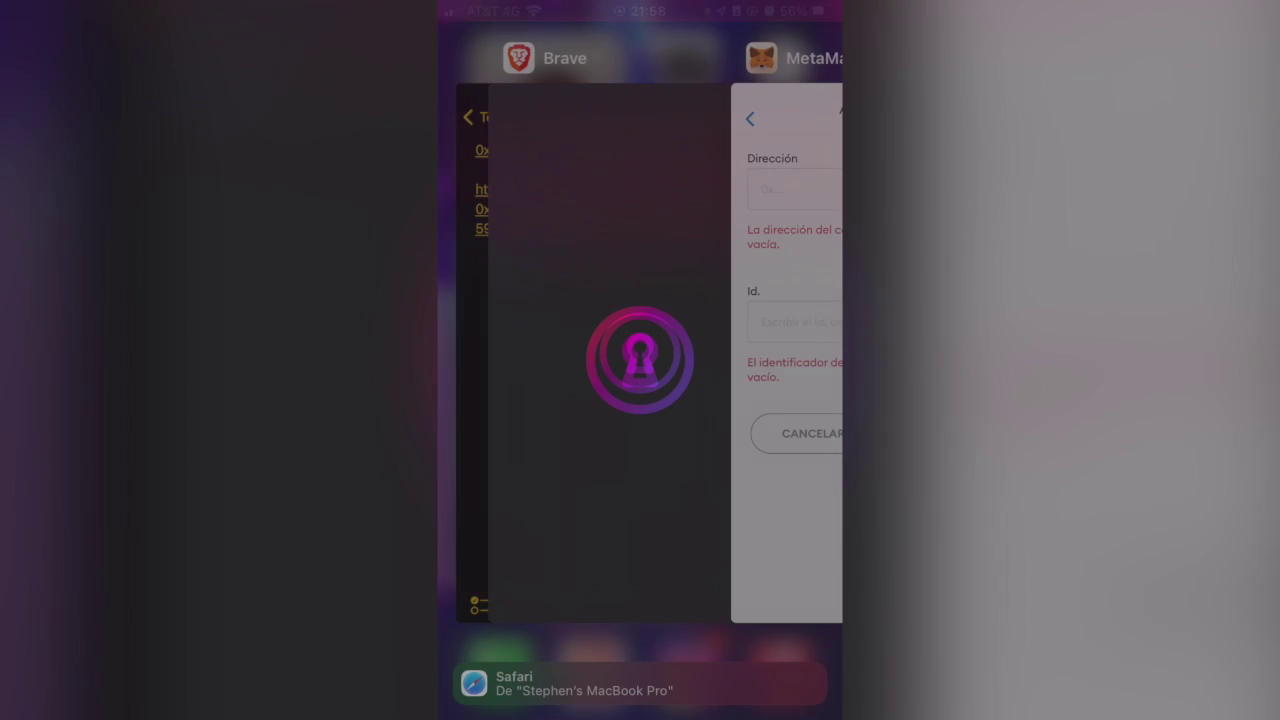
In Brave, choose Connect wallet from OpenSea's menu to list wallet providers.
{"action": "left_click", "coordinate": [592, 357]}
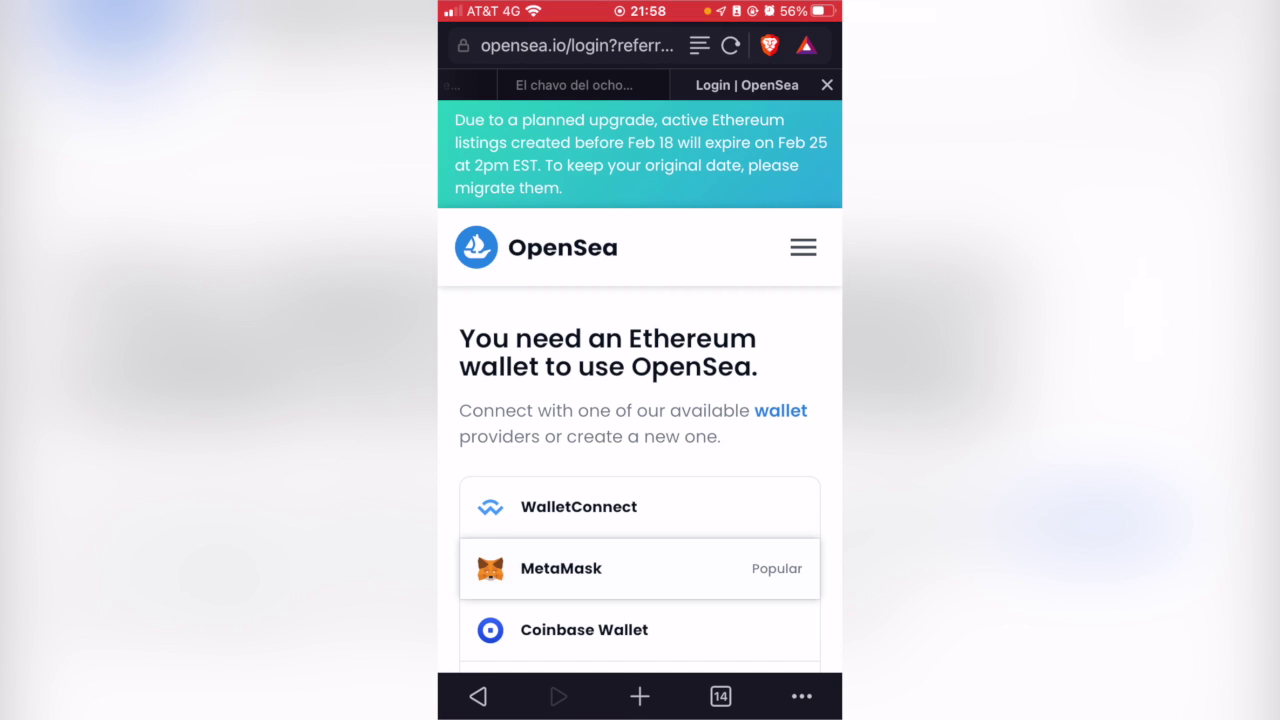
{"action": "scroll", "coordinate": [640, 450], "scroll_direction": "down", "scroll_amount": 3}
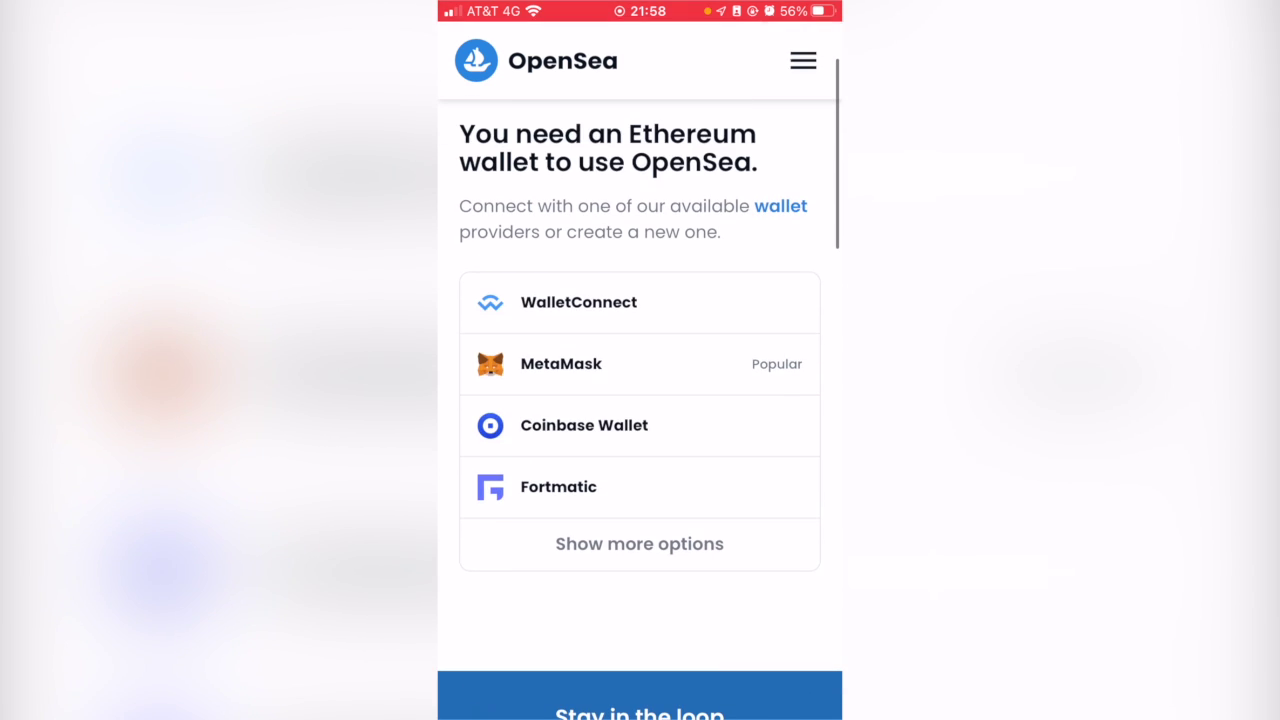
{"action": "left_click", "coordinate": [803, 61]}
{"action": "scroll", "coordinate": [640, 450], "scroll_direction": "down", "scroll_amount": 3}
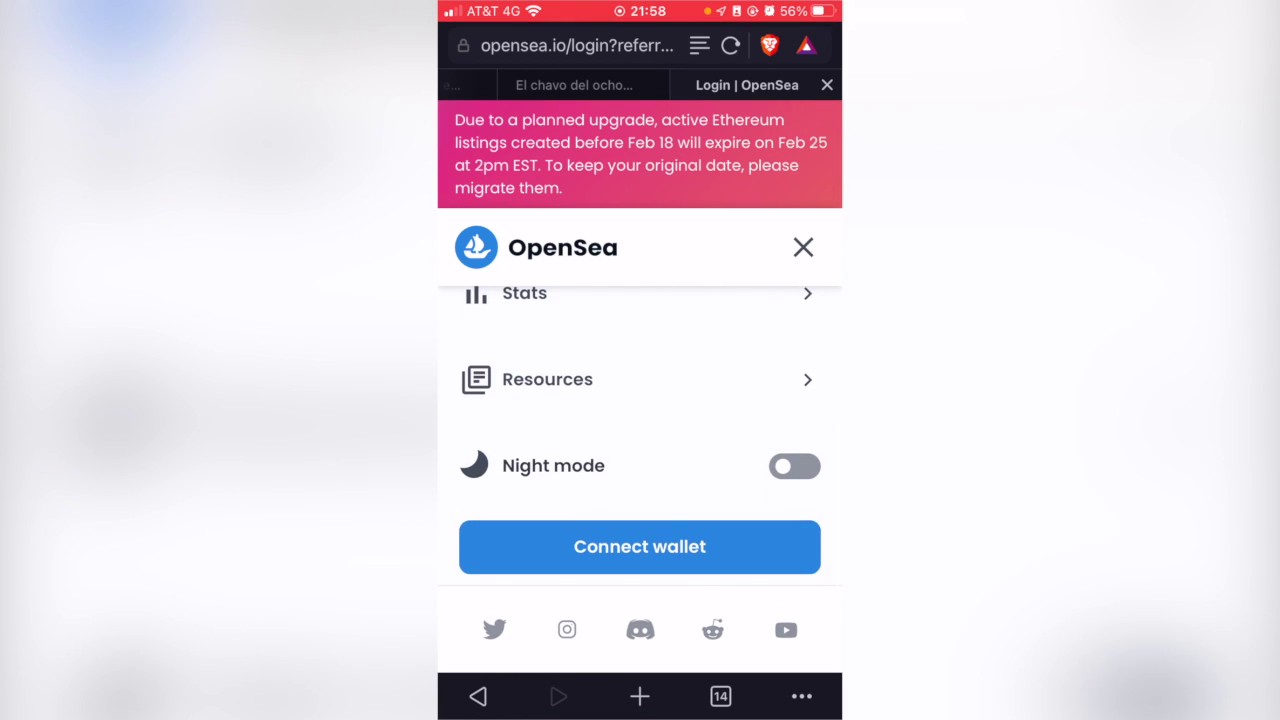
{"action": "left_click", "coordinate": [640, 548]}
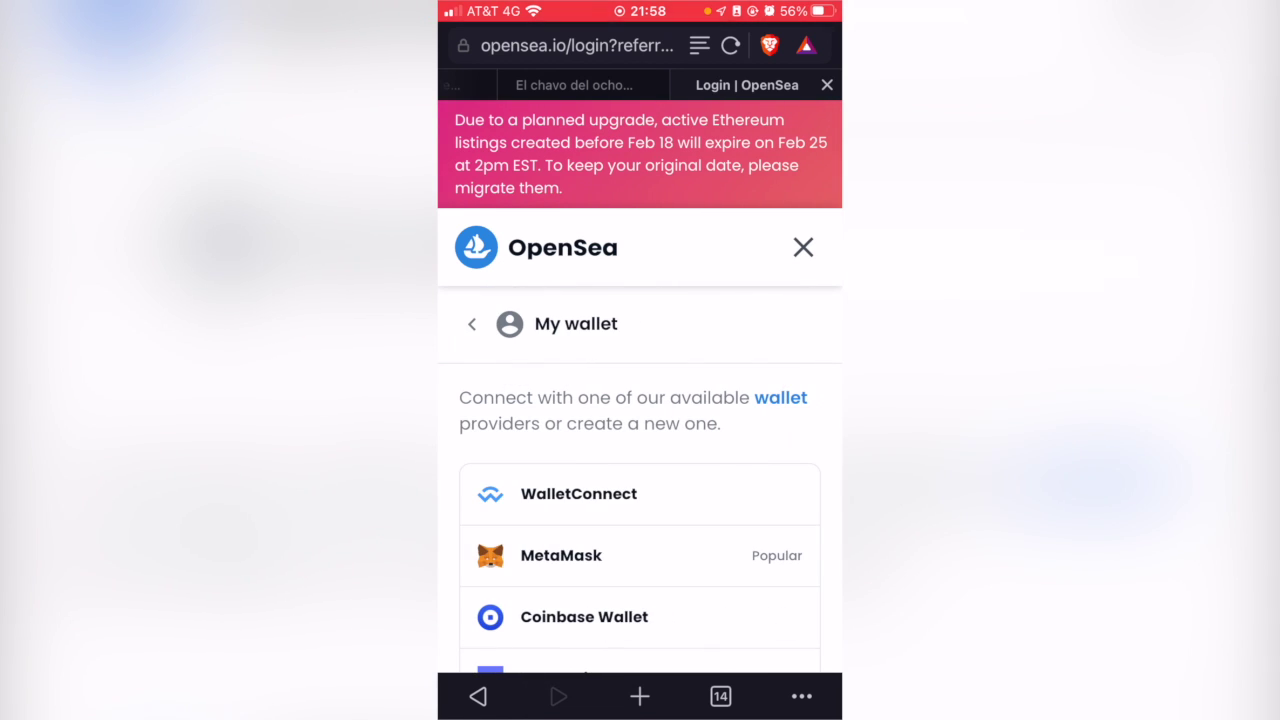
Connect OpenSea to the MetaMask wallet.
{"action": "left_click", "coordinate": [561, 555]}
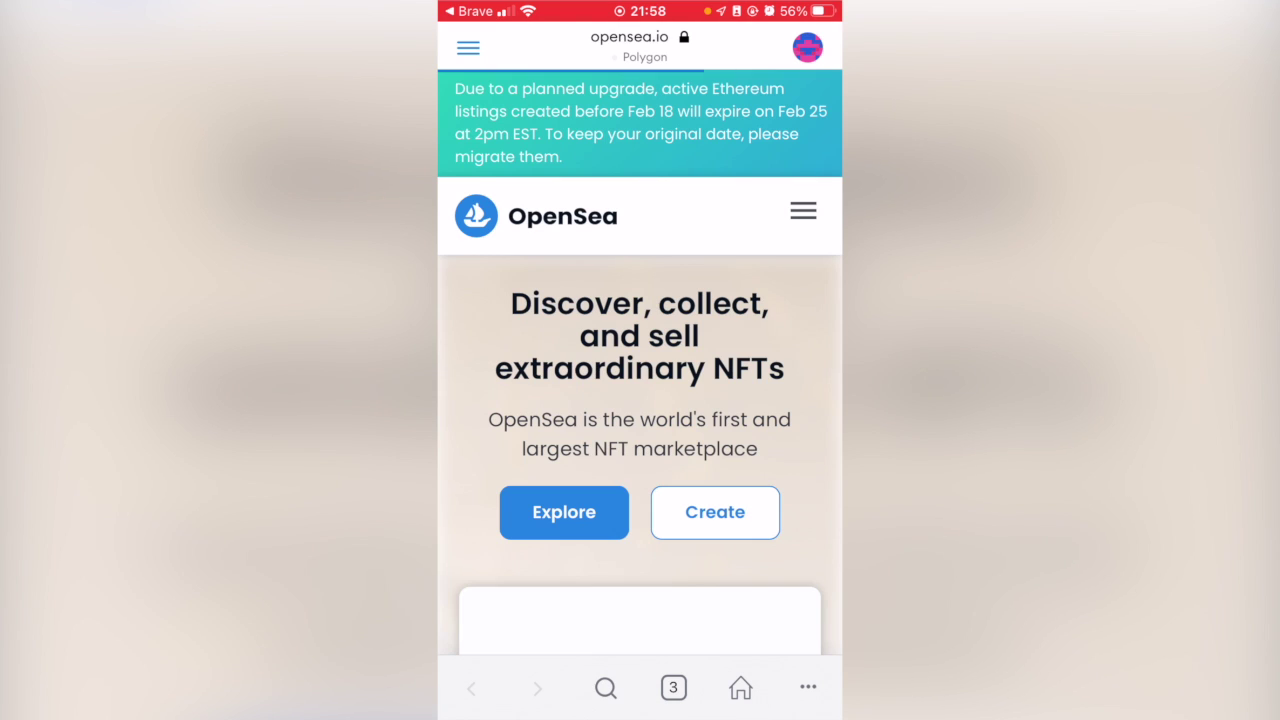
{"action": "scroll", "coordinate": [640, 400], "scroll_direction": "down", "scroll_amount": 3}
{"action": "scroll", "coordinate": [640, 400], "scroll_direction": "down", "scroll_amount": 5}
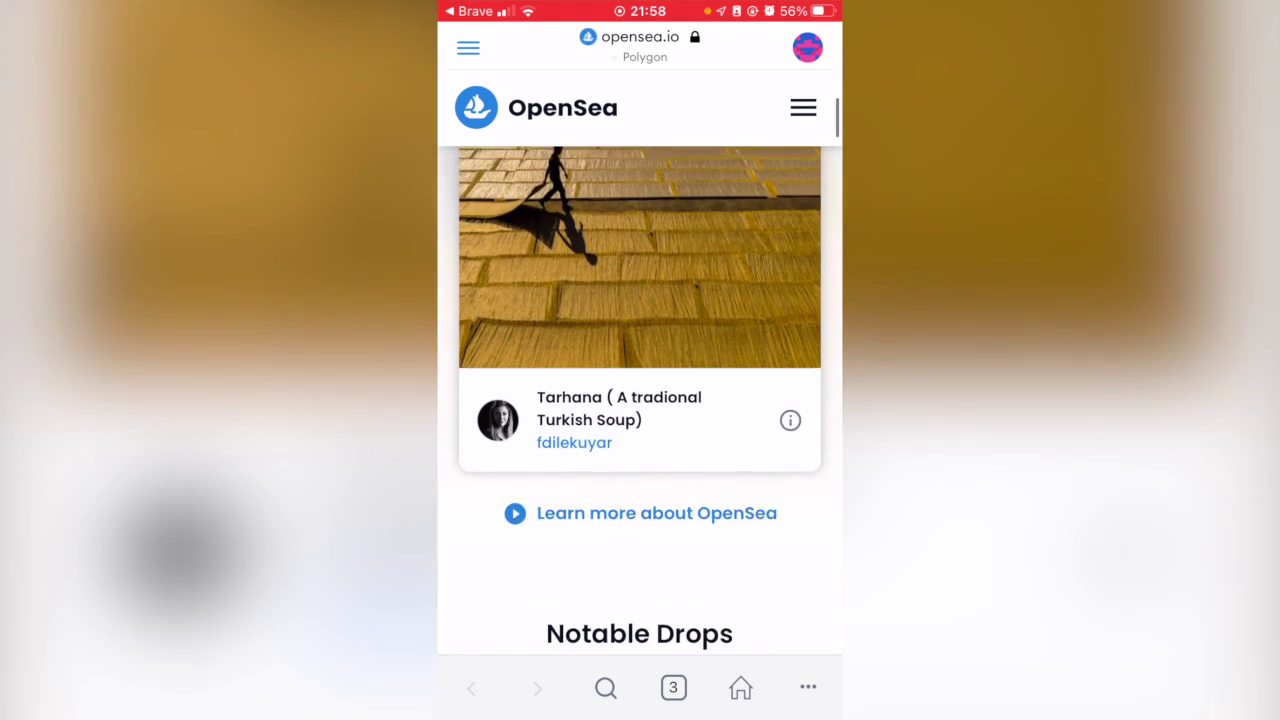
{"action": "scroll", "coordinate": [640, 400], "scroll_direction": "up", "scroll_amount": 3}
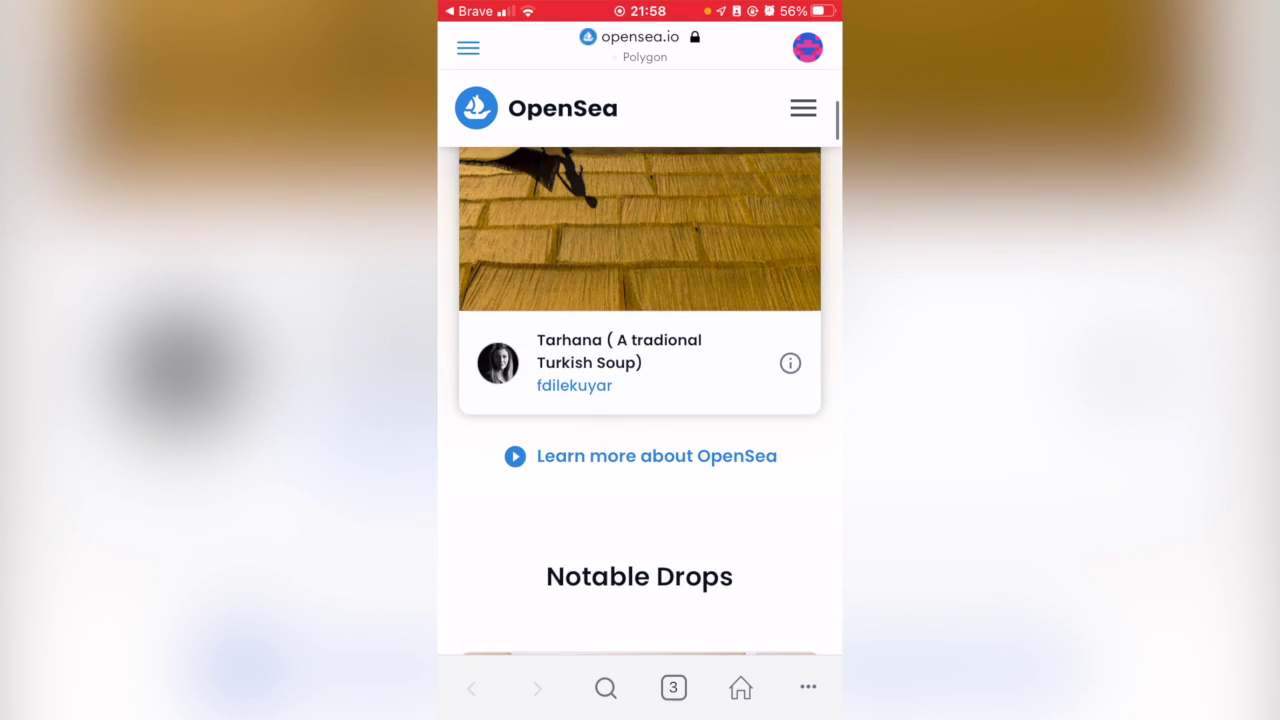
Open Account > Profile from OpenSea's menu to view the Unnamed profile.
{"action": "left_click", "coordinate": [803, 108]}
{"action": "scroll", "coordinate": [640, 400], "scroll_direction": "down", "scroll_amount": 3}
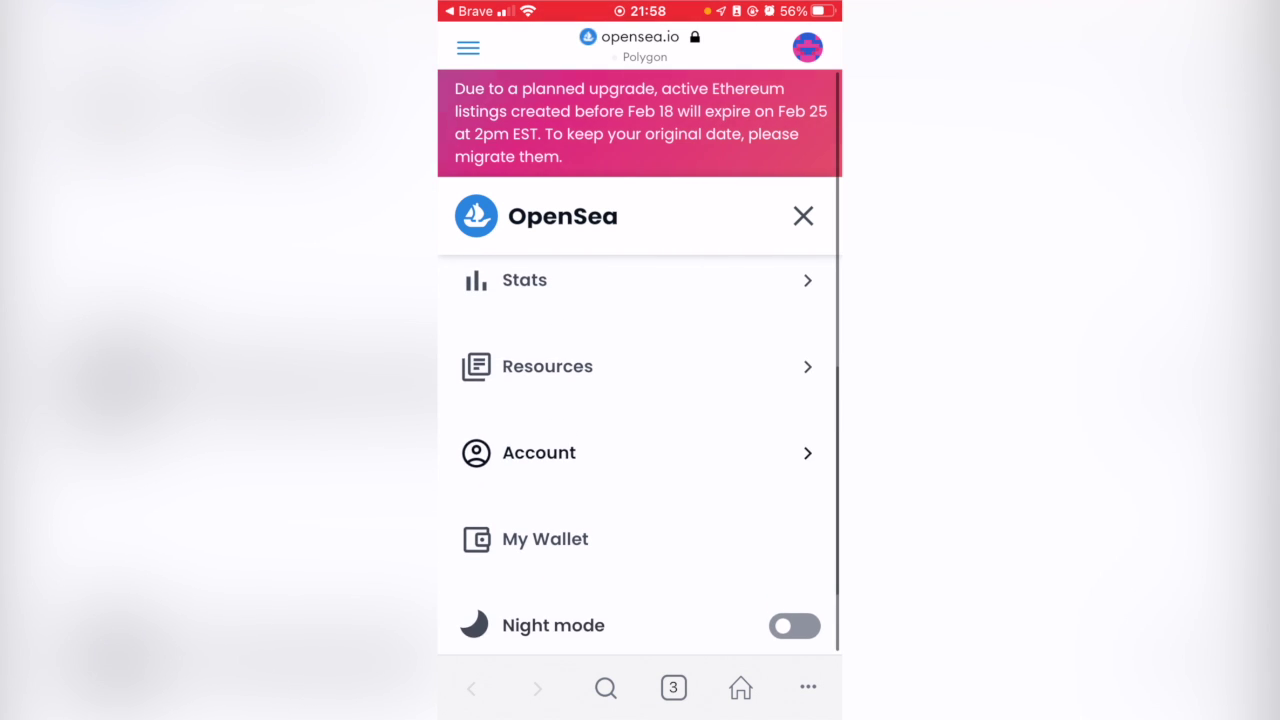
{"action": "left_click", "coordinate": [540, 451]}
{"action": "left_click", "coordinate": [486, 280]}
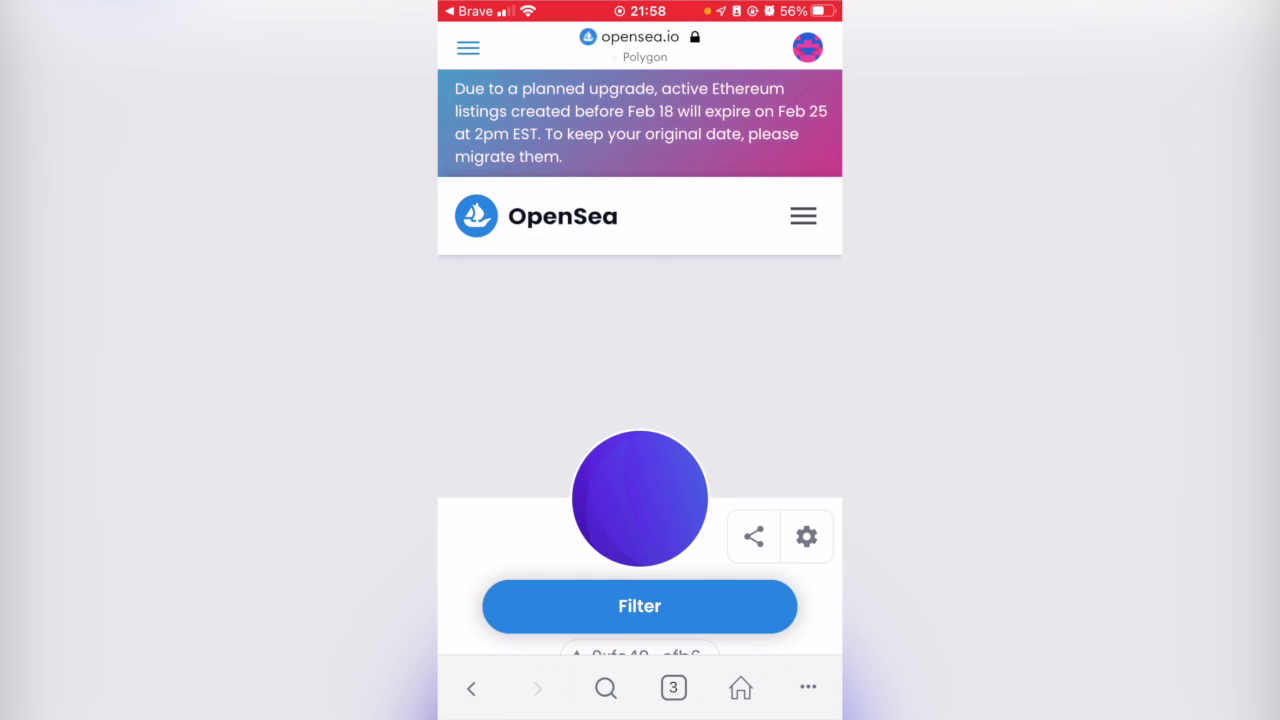
{"action": "scroll", "coordinate": [640, 400], "scroll_direction": "down", "scroll_amount": 5}
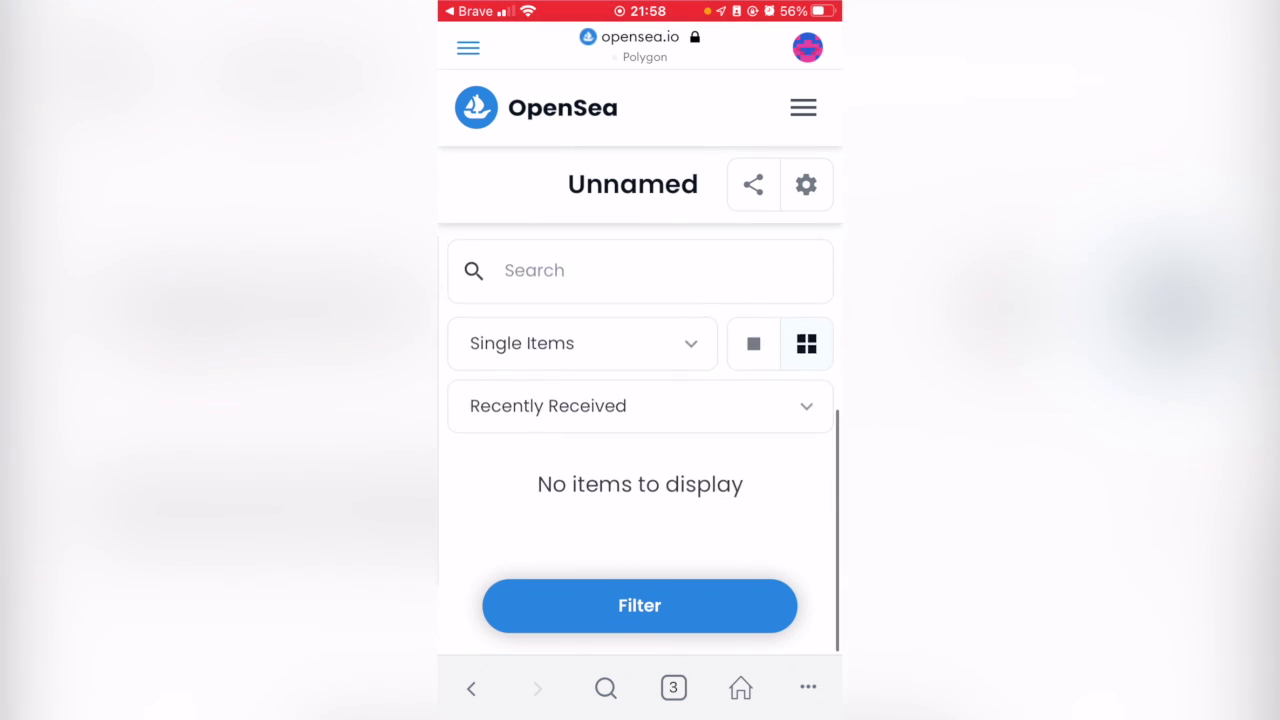
{"action": "scroll", "coordinate": [640, 400], "scroll_direction": "up", "scroll_amount": 2}
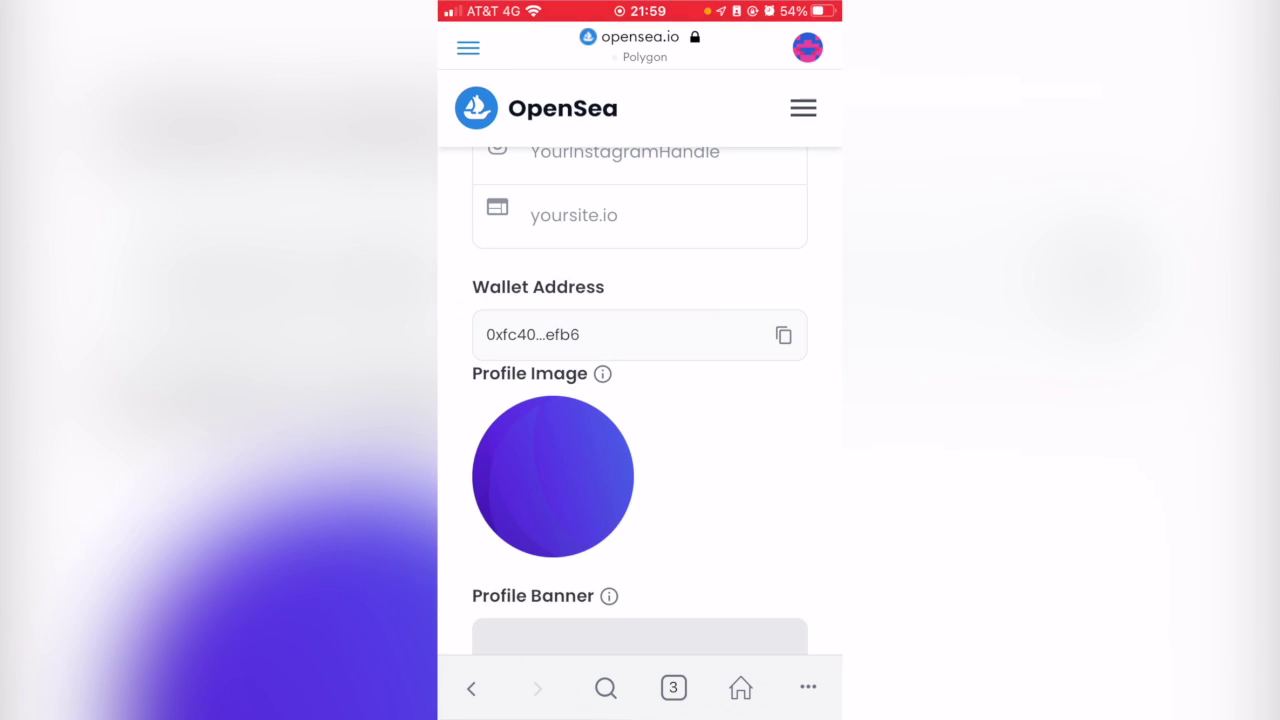
Leave MetaMask's Add NFT form and return to the wallet through its side menu.
{"action": "left_click", "coordinate": [468, 48]}
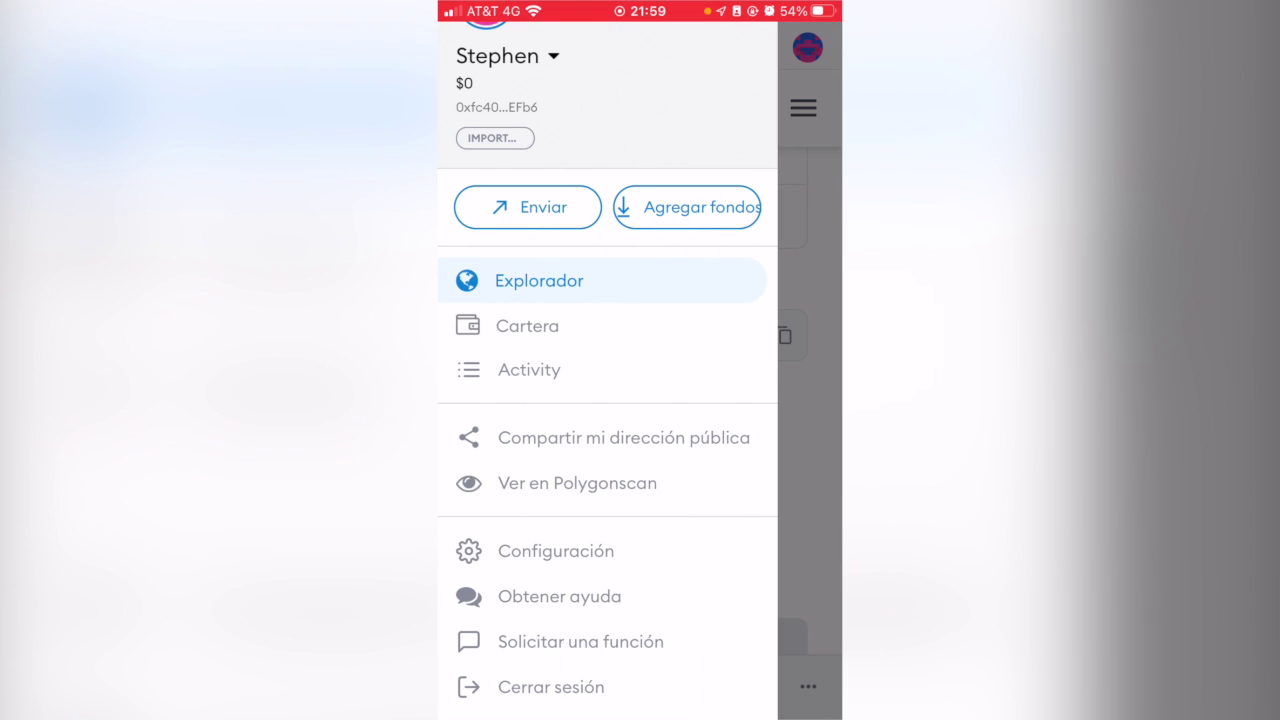
{"action": "scroll", "coordinate": [607, 400], "scroll_direction": "up", "scroll_amount": 3}
{"action": "scroll", "coordinate": [607, 400], "scroll_direction": "down", "scroll_amount": 3}
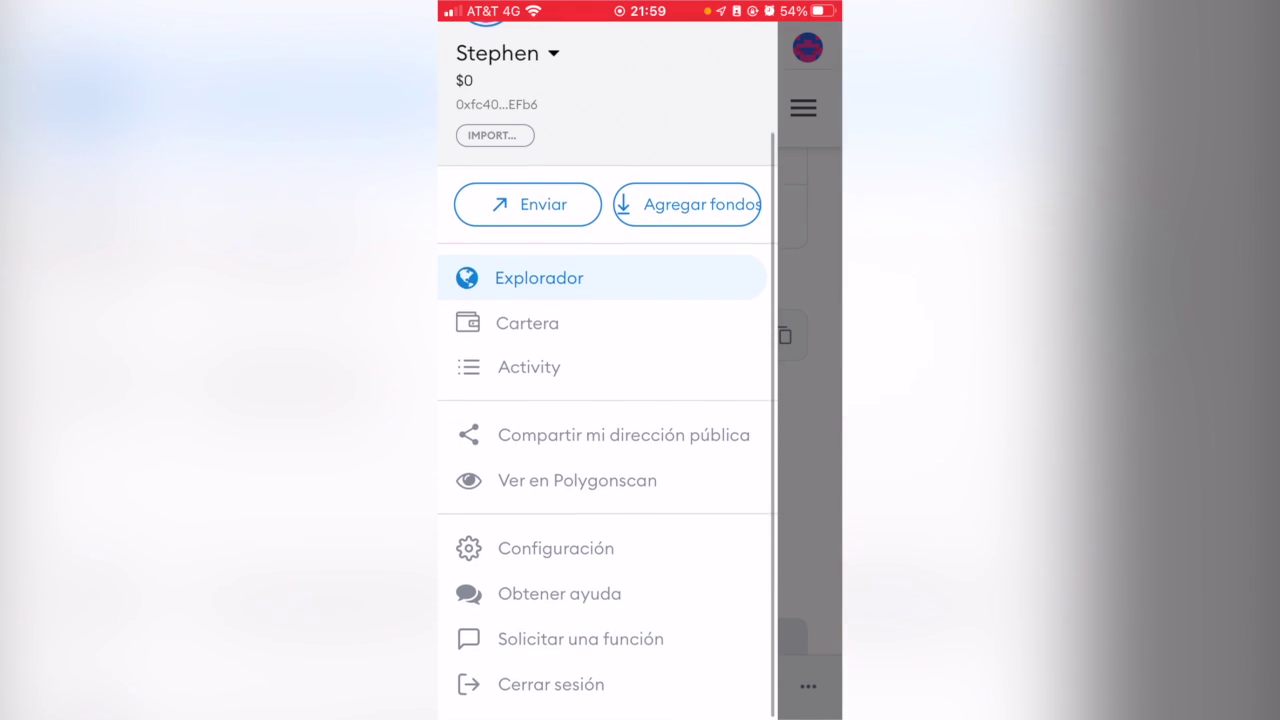
{"action": "left_click", "coordinate": [527, 323]}
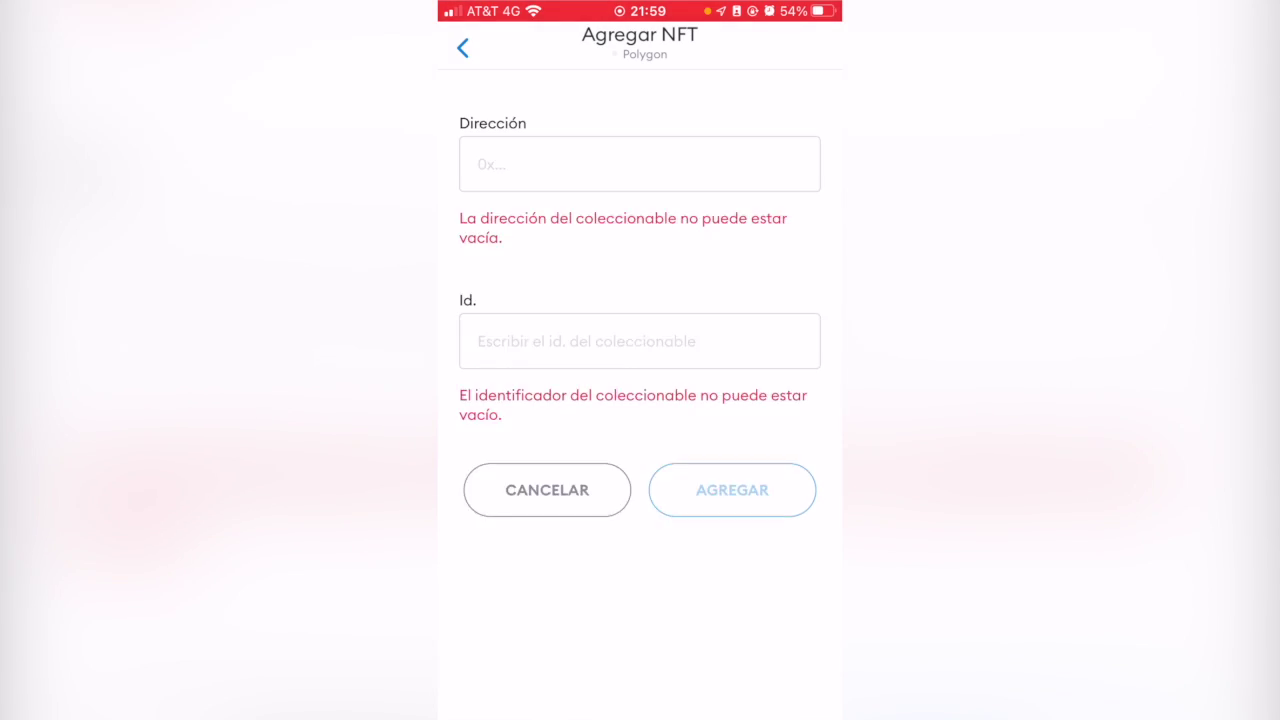
{"action": "left_click", "coordinate": [463, 48]}
{"action": "left_click", "coordinate": [466, 47]}
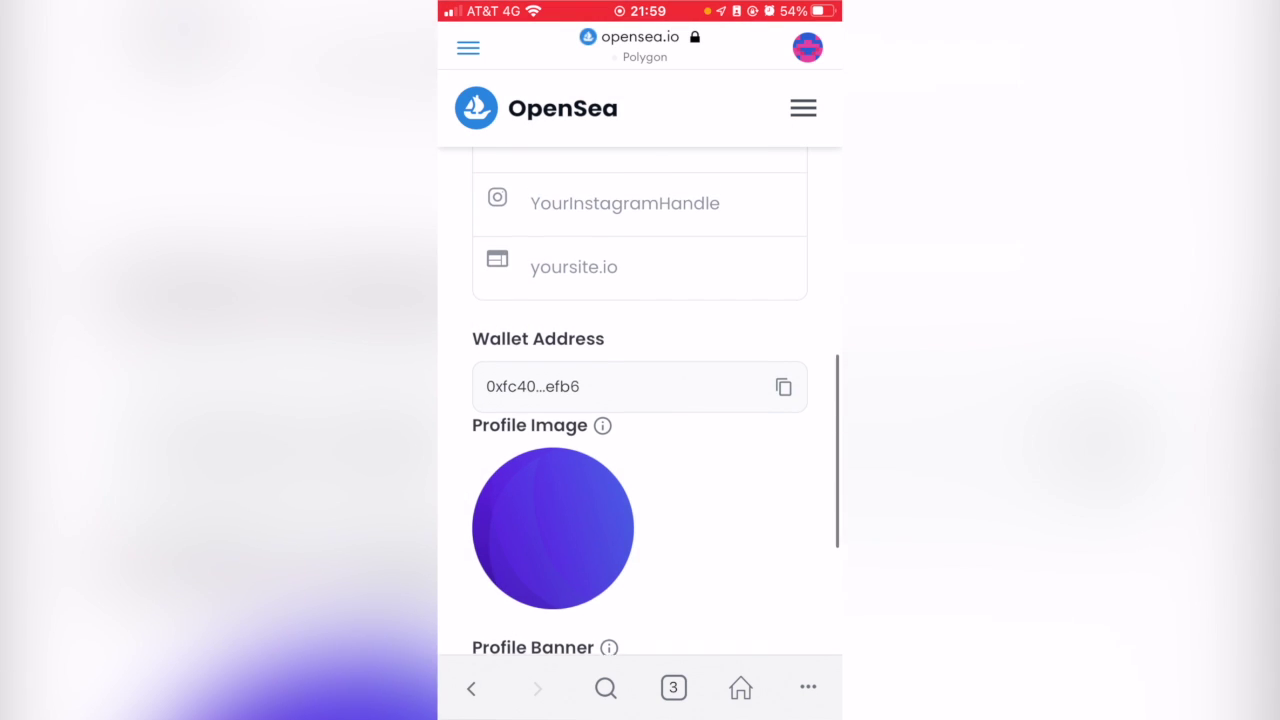
Scroll the OpenSea profile to the hidden NSUJPG #0486 card, selected for unhiding.
{"action": "scroll", "coordinate": [640, 400], "scroll_direction": "up", "scroll_amount": 1}
{"action": "scroll", "coordinate": [640, 400], "scroll_direction": "up", "scroll_amount": 4}
{"action": "scroll", "coordinate": [640, 400], "scroll_direction": "up", "scroll_amount": 3}
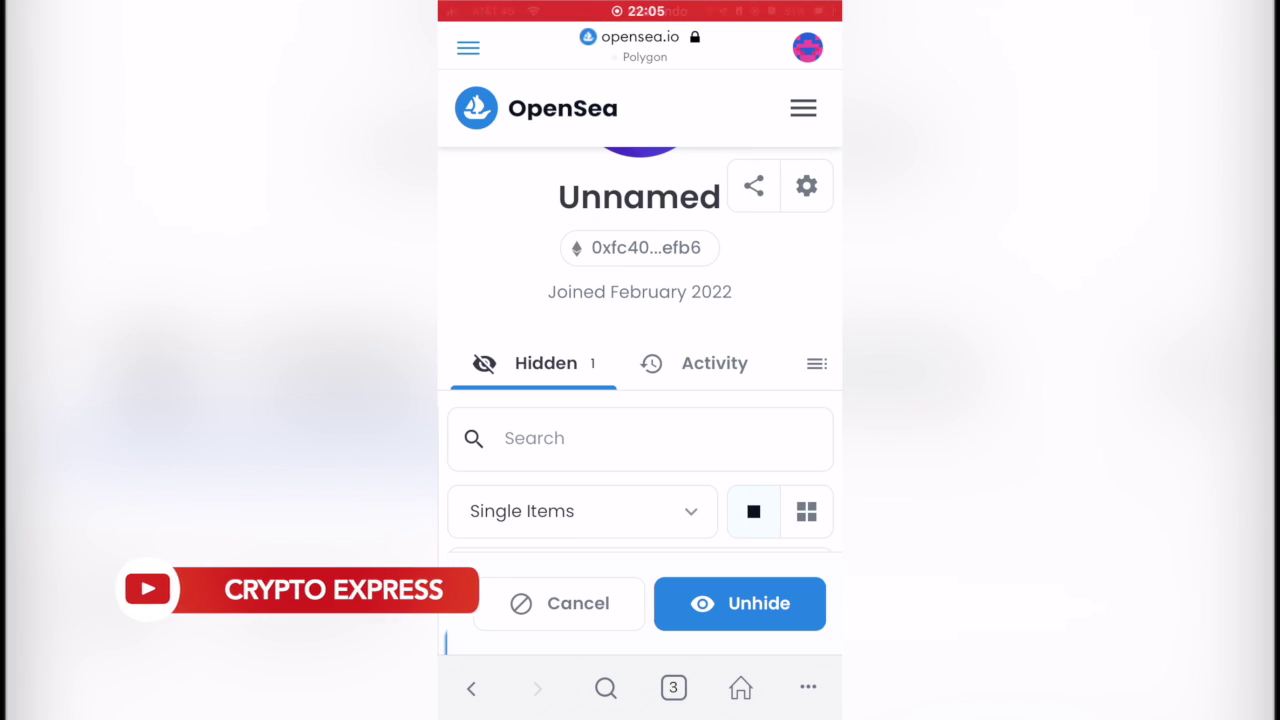
{"action": "scroll", "coordinate": [640, 400], "scroll_direction": "down", "scroll_amount": 2}
{"action": "scroll", "coordinate": [640, 400], "scroll_direction": "down", "scroll_amount": 2}
{"action": "scroll", "coordinate": [640, 400], "scroll_direction": "down", "scroll_amount": 2}
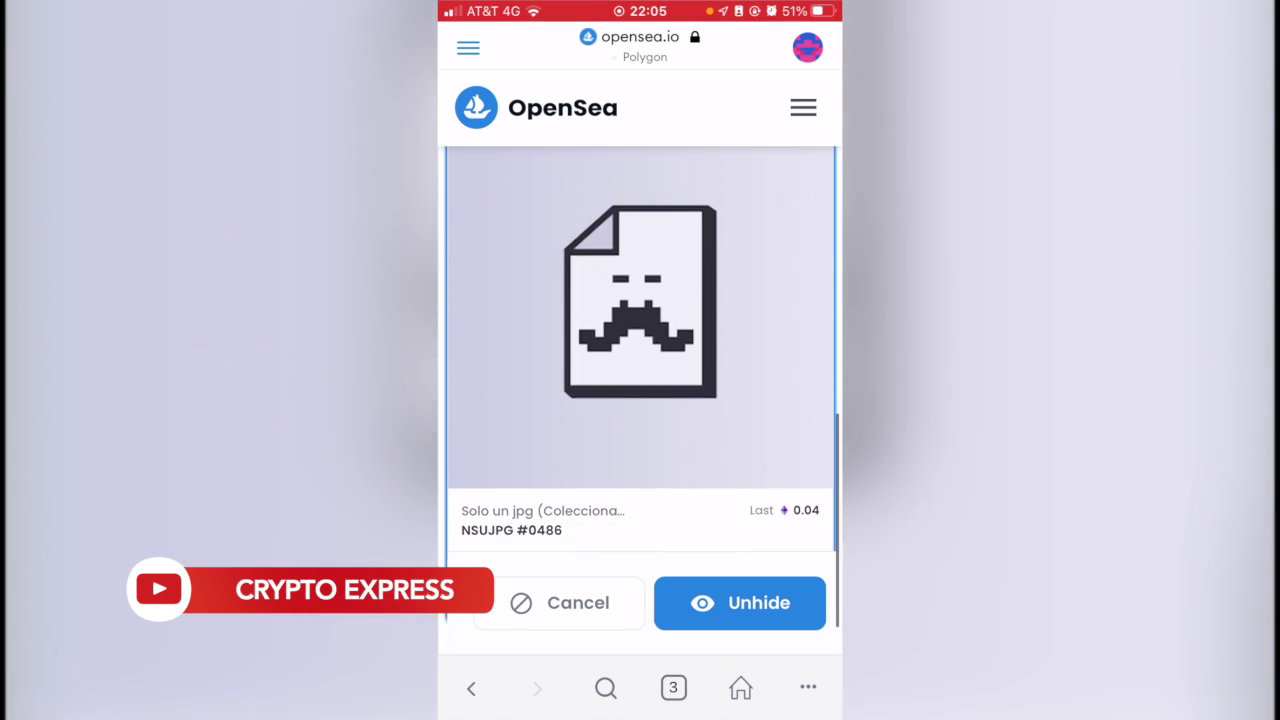
{"action": "scroll", "coordinate": [640, 400], "scroll_direction": "down", "scroll_amount": 1}
{"action": "scroll", "coordinate": [640, 400], "scroll_direction": "down", "scroll_amount": 2}
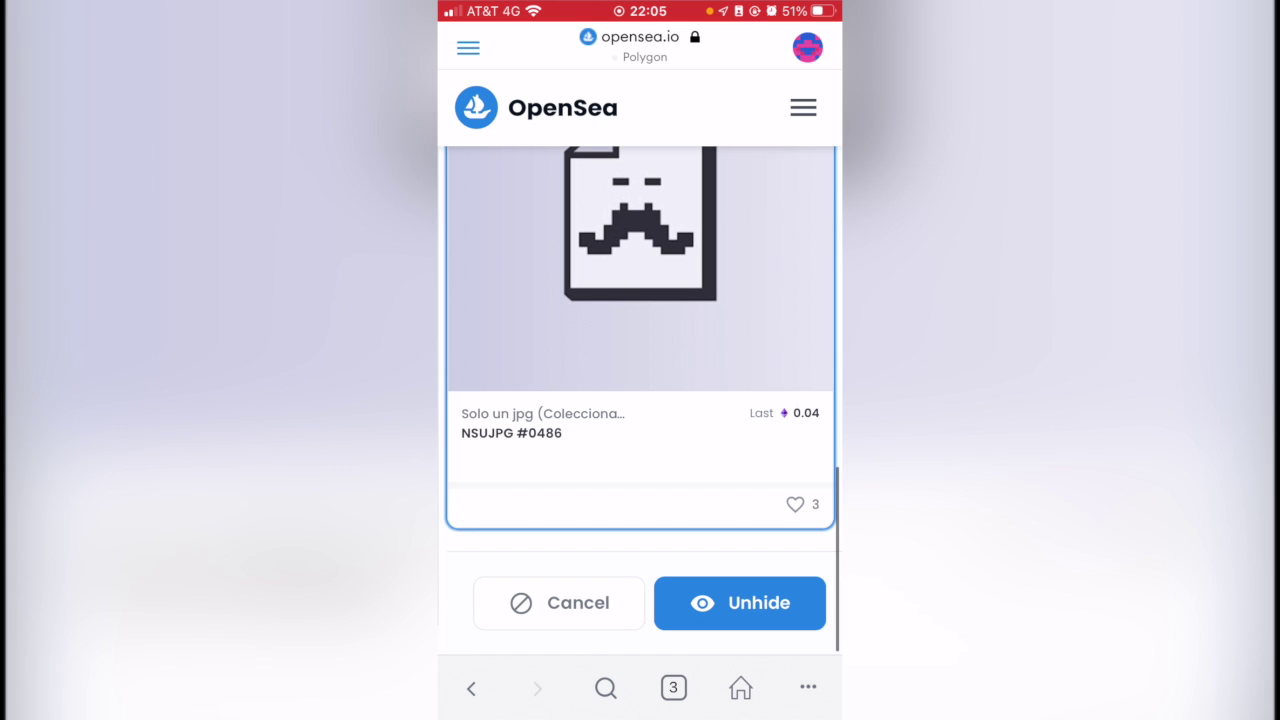
{"action": "scroll", "coordinate": [640, 400], "scroll_direction": "up", "scroll_amount": 1}
{"action": "scroll", "coordinate": [640, 400], "scroll_direction": "up", "scroll_amount": 2}
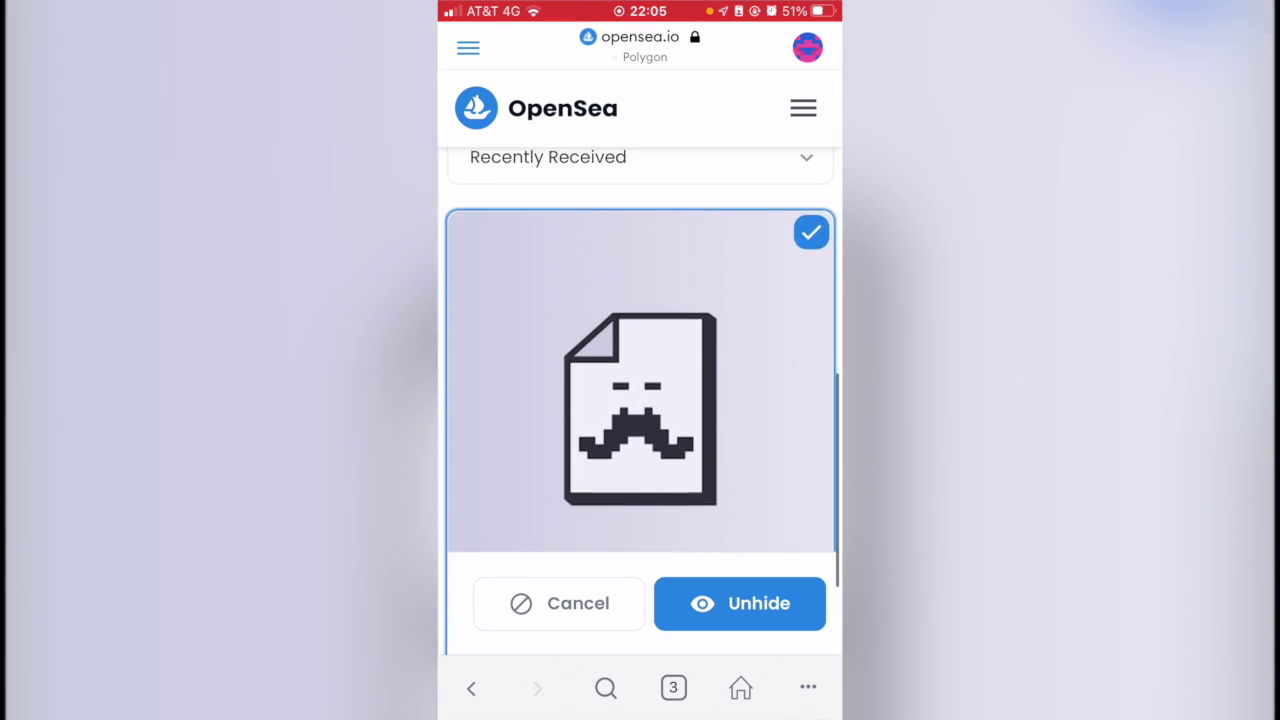
{"action": "scroll", "coordinate": [640, 400], "scroll_direction": "down", "scroll_amount": 3}
{"action": "scroll", "coordinate": [640, 400], "scroll_direction": "up", "scroll_amount": 1}
{"action": "scroll", "coordinate": [640, 400], "scroll_direction": "down", "scroll_amount": 1}
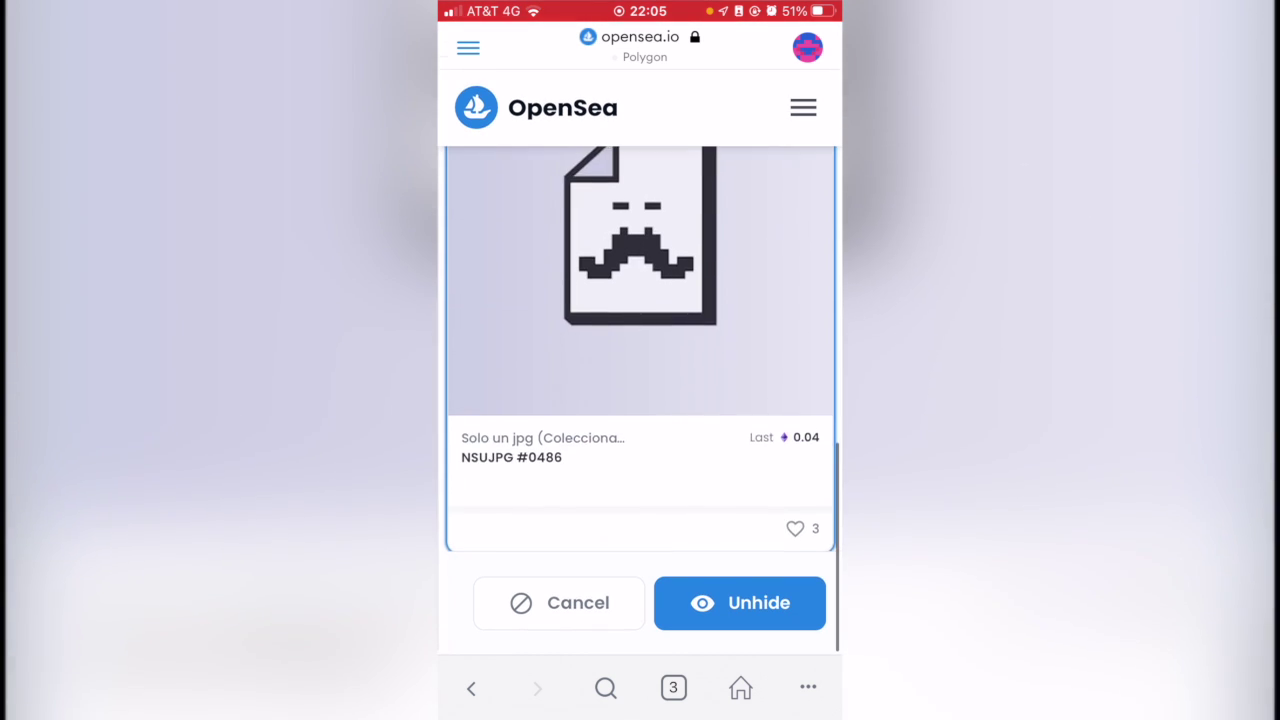
{"action": "scroll", "coordinate": [640, 400], "scroll_direction": "up", "scroll_amount": 3}
{"action": "scroll", "coordinate": [640, 400], "scroll_direction": "up", "scroll_amount": 1}
{"action": "scroll", "coordinate": [640, 400], "scroll_direction": "up", "scroll_amount": 2}
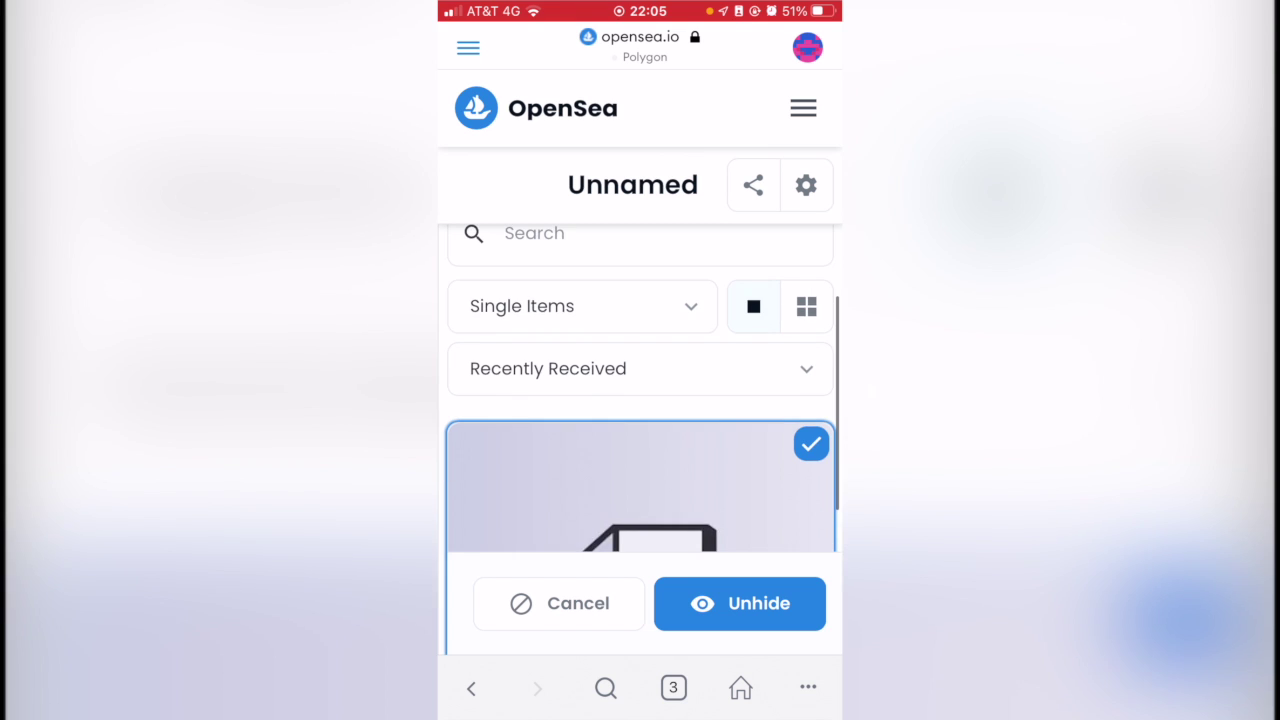
{"action": "scroll", "coordinate": [640, 400], "scroll_direction": "up", "scroll_amount": 2}
{"action": "scroll", "coordinate": [640, 332], "scroll_direction": "left", "scroll_amount": 5}
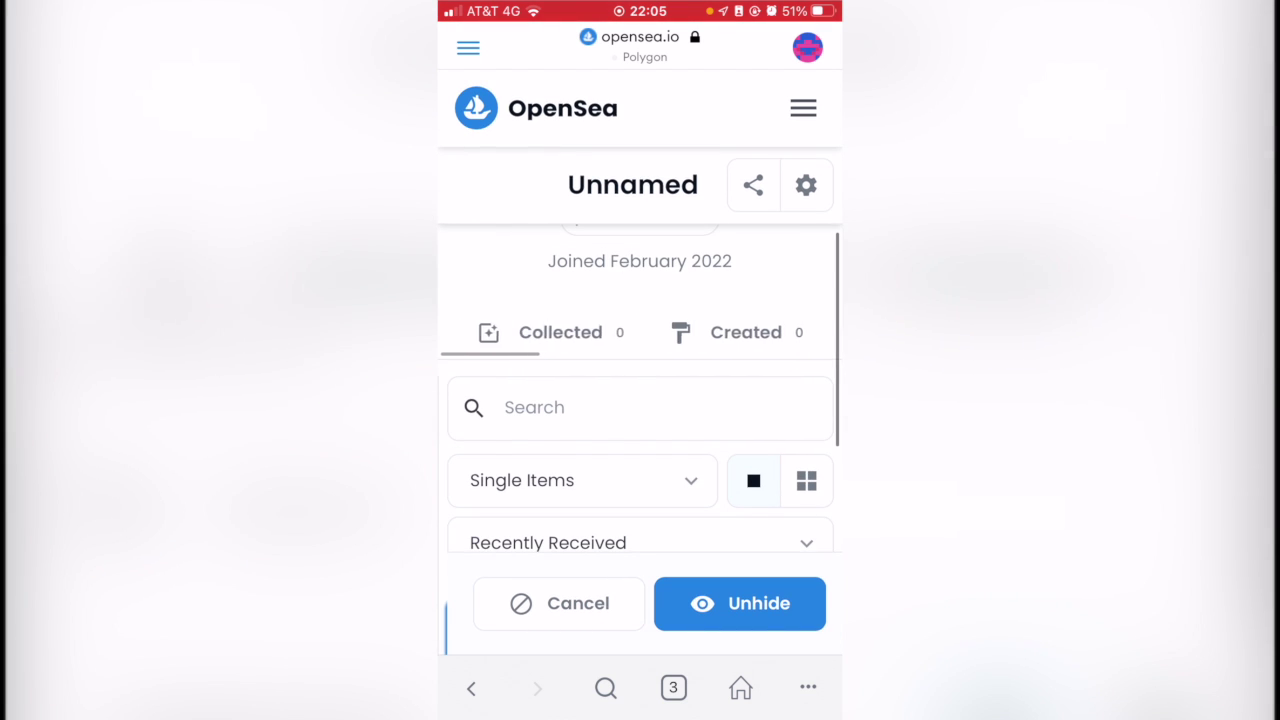
Unhide NSUJPG #0486 and open its detail page from More options.
{"action": "left_click", "coordinate": [739, 603]}
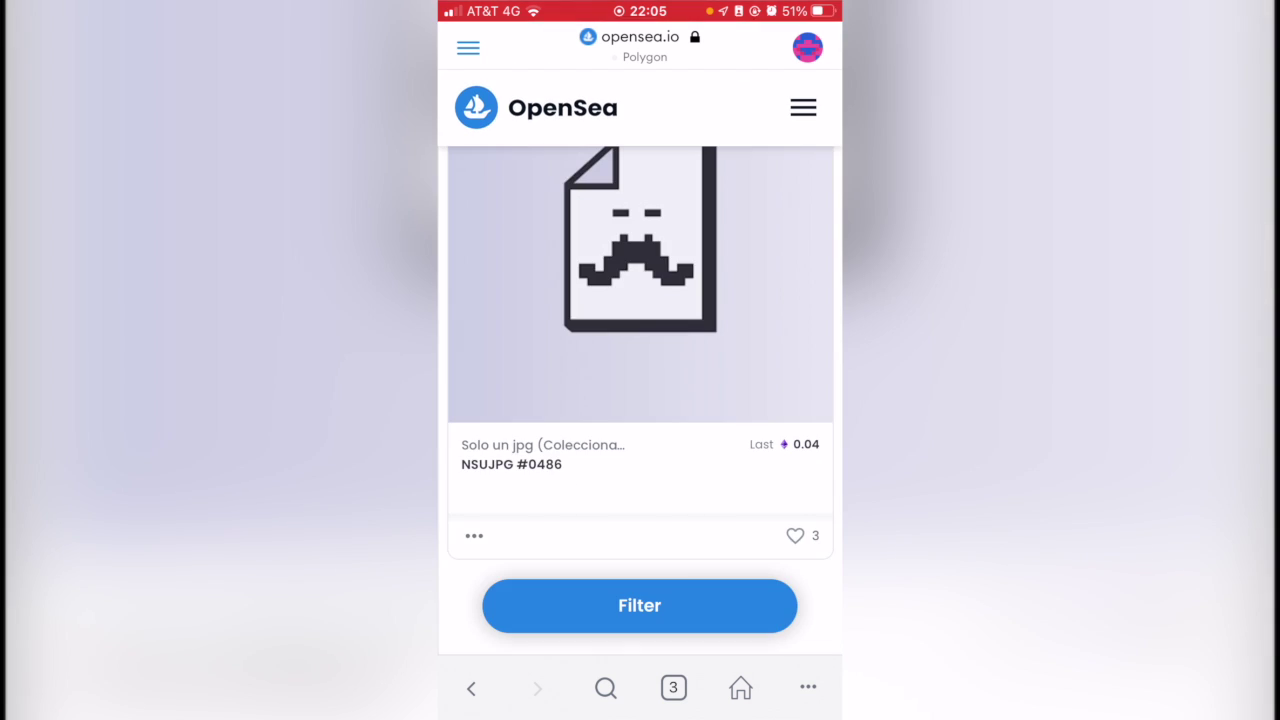
{"action": "left_click", "coordinate": [474, 535]}
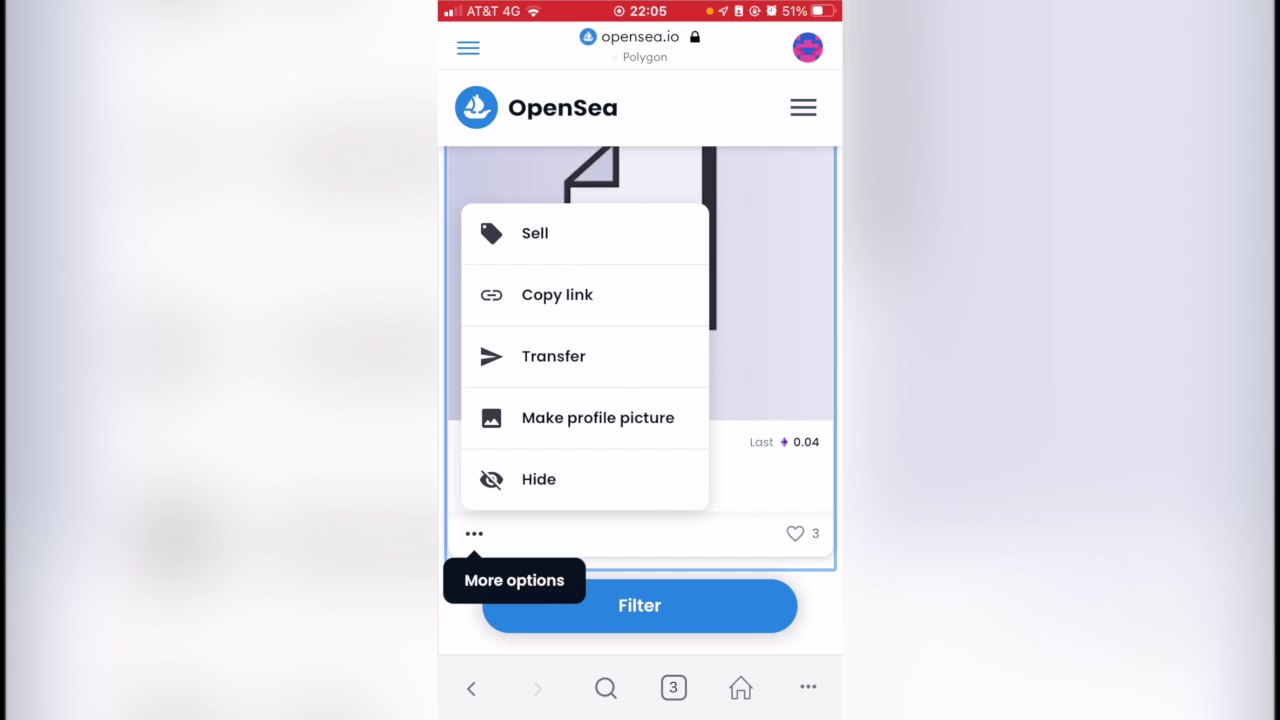
{"action": "left_click", "coordinate": [770, 300]}
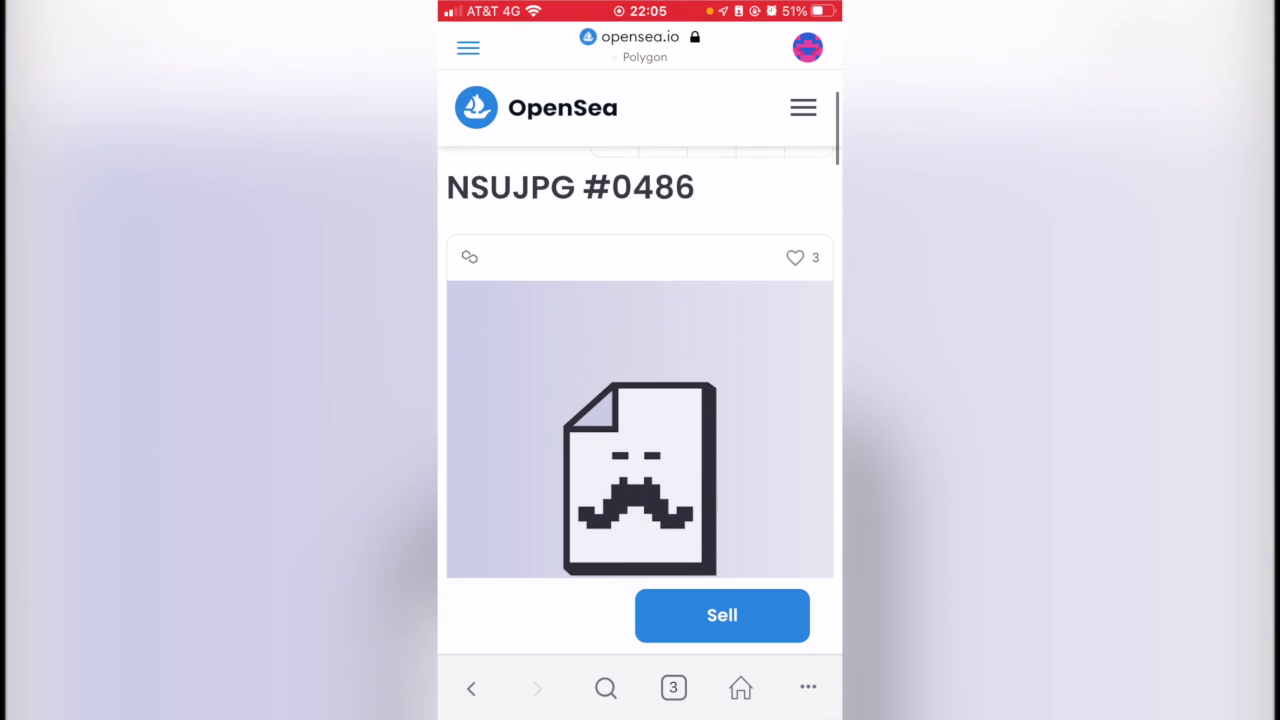
Expand the NFT's Details section and copy its Token ID.
{"action": "scroll", "coordinate": [640, 400], "scroll_direction": "down", "scroll_amount": 5}
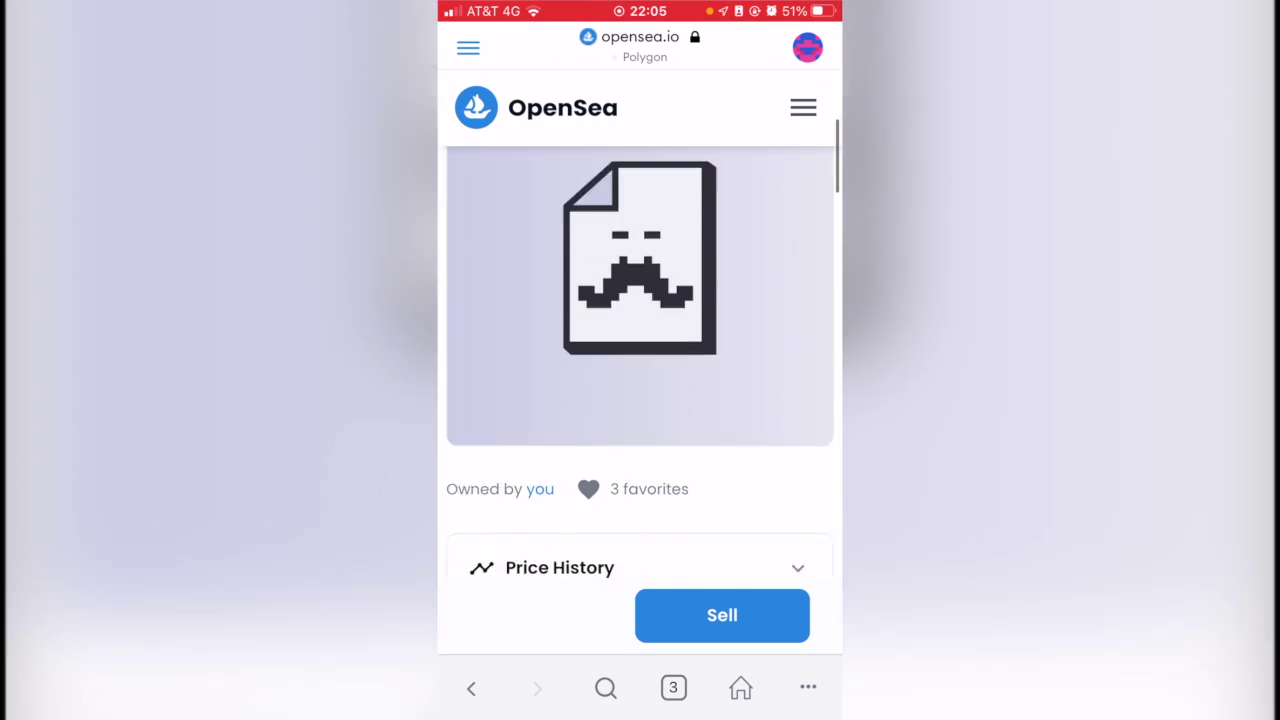
{"action": "scroll", "coordinate": [640, 400], "scroll_direction": "down", "scroll_amount": 1}
{"action": "scroll", "coordinate": [640, 400], "scroll_direction": "down", "scroll_amount": 3}
{"action": "scroll", "coordinate": [640, 400], "scroll_direction": "down", "scroll_amount": 3}
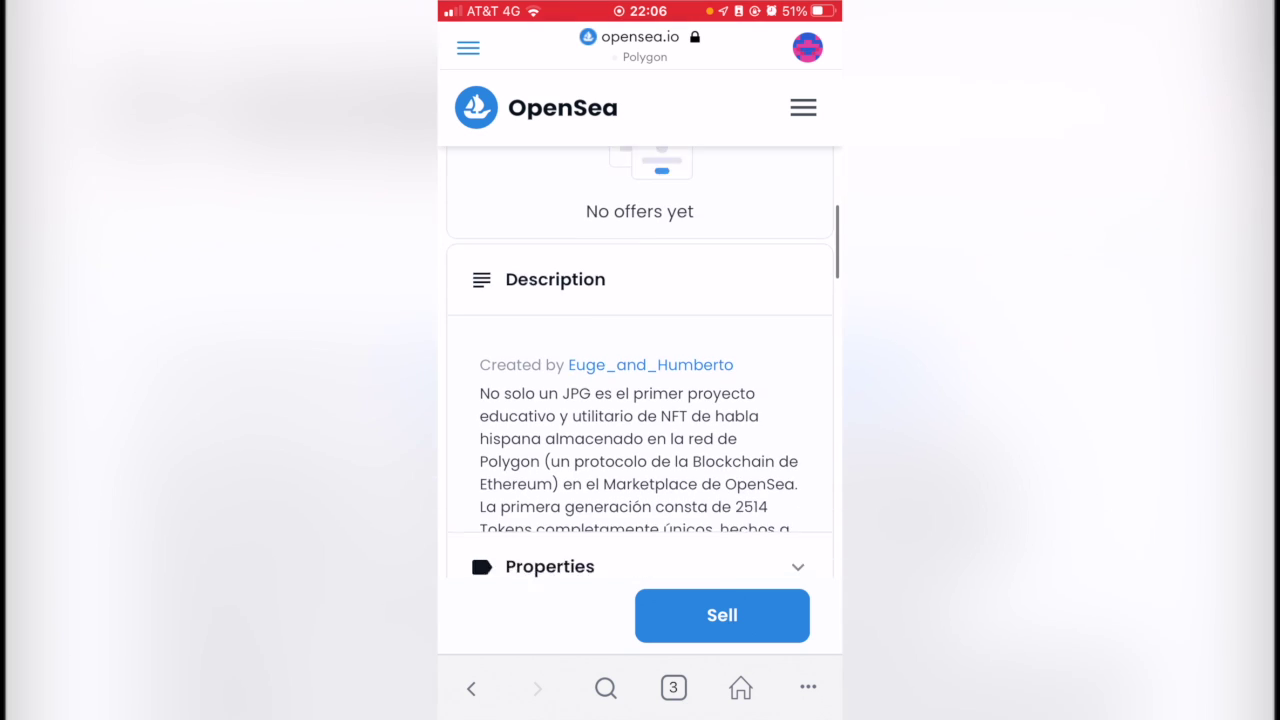
{"action": "scroll", "coordinate": [640, 400], "scroll_direction": "down", "scroll_amount": 3}
{"action": "scroll", "coordinate": [640, 400], "scroll_direction": "down", "scroll_amount": 3}
{"action": "left_click", "coordinate": [535, 286]}
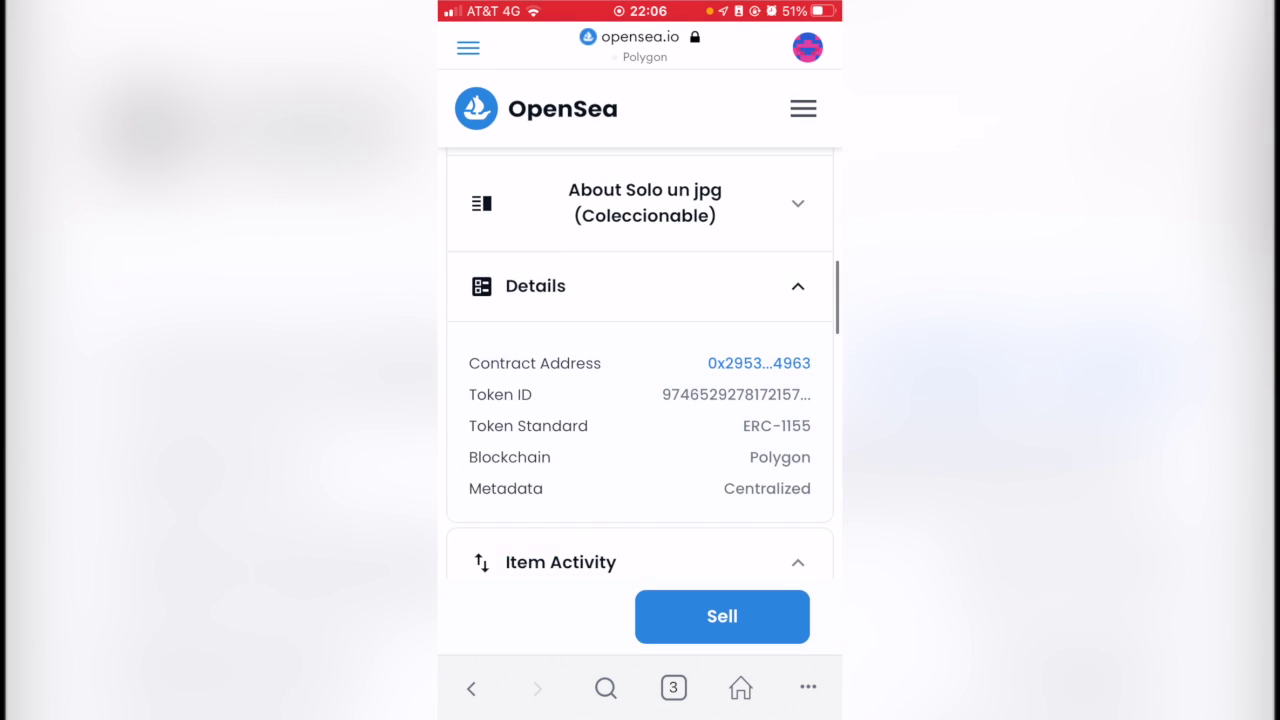
{"action": "scroll", "coordinate": [640, 400], "scroll_direction": "down", "scroll_amount": 2}
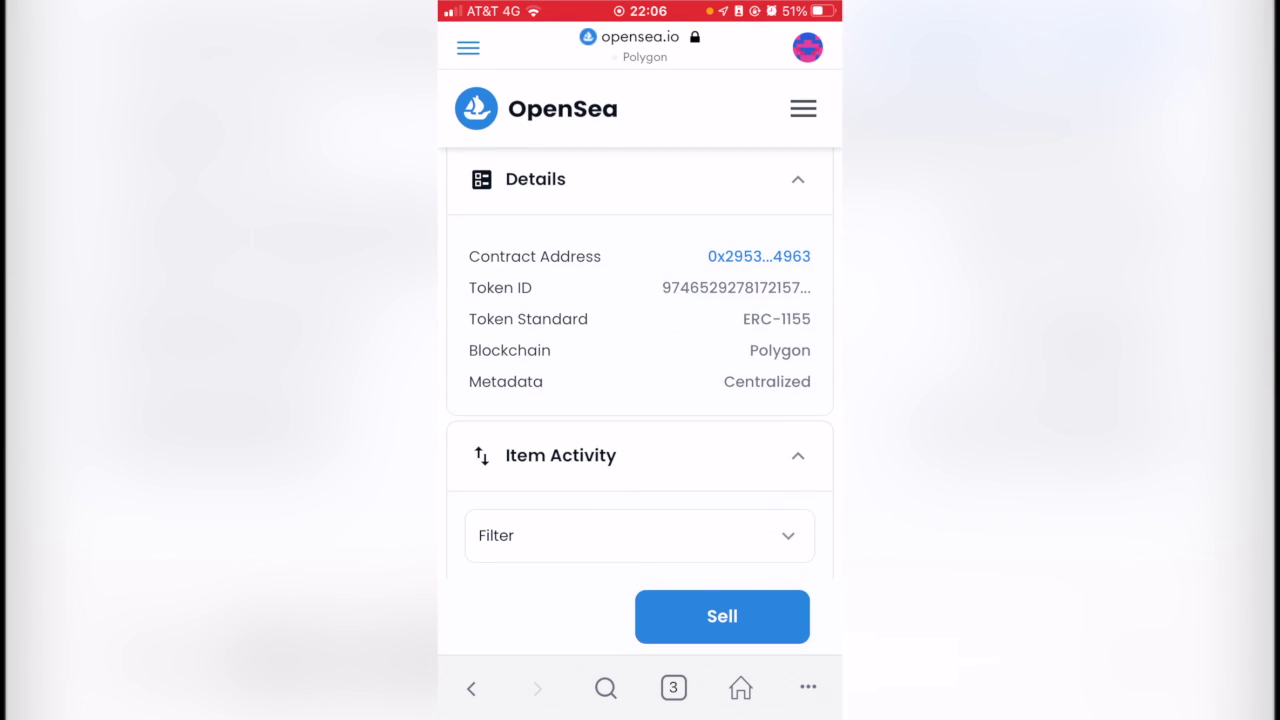
{"action": "left_click", "coordinate": [736, 287]}
{"action": "left_click", "coordinate": [468, 48]}
Open Add NFT from the wallet's NFT tab and paste the Token ID into Id.
{"action": "left_click", "coordinate": [527, 326]}
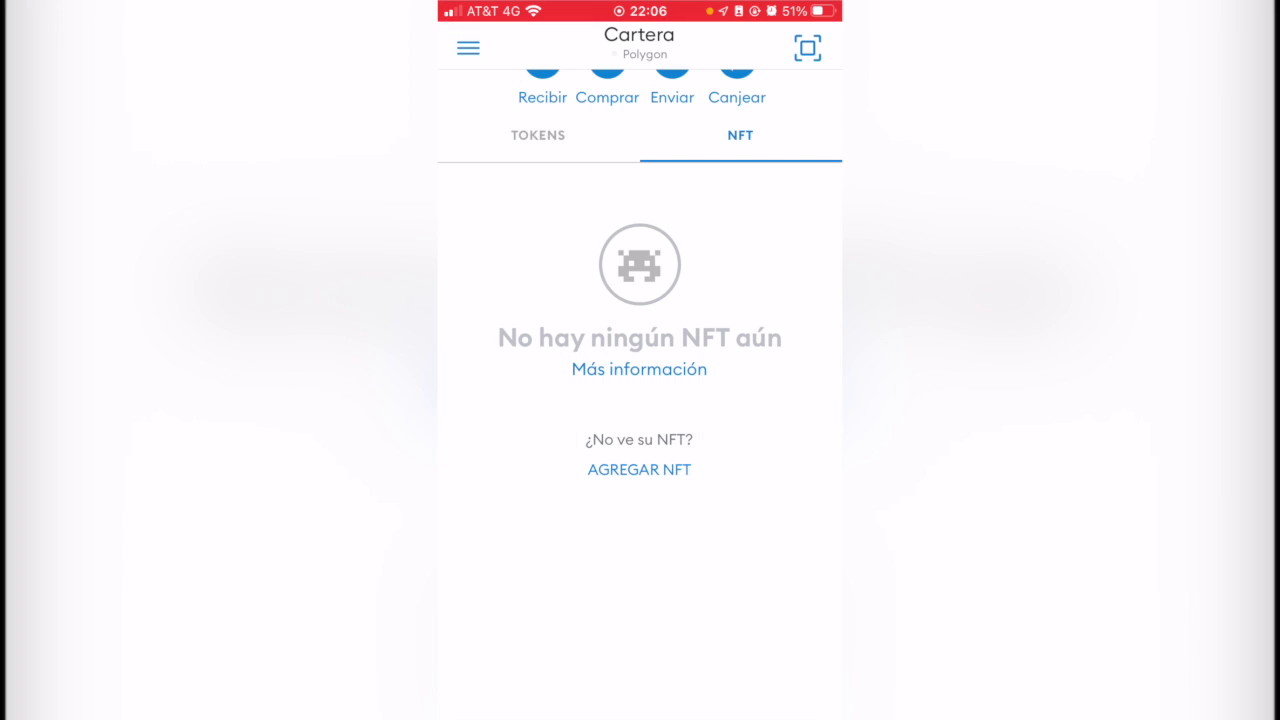
{"action": "left_click", "coordinate": [640, 294]}
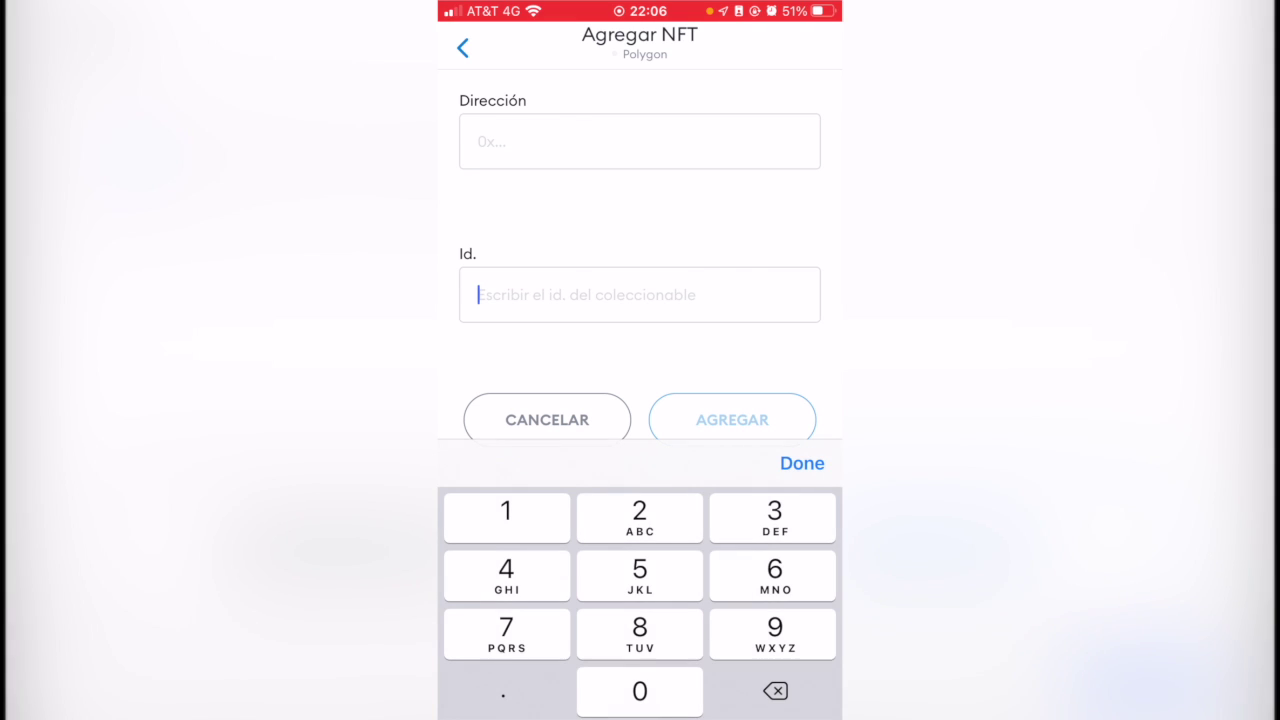
{"action": "left_click", "coordinate": [480, 294]}
{"action": "left_click", "coordinate": [486, 246]}
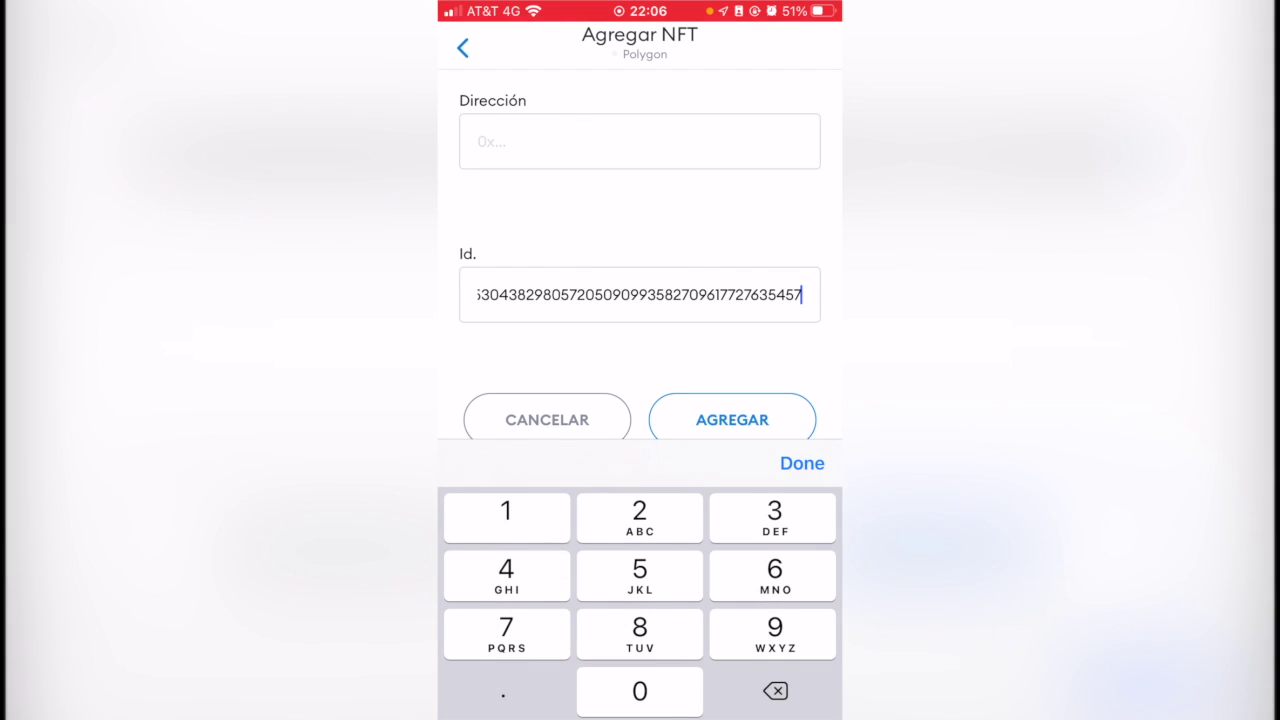
Paste the contract address into Dirección, deleting the polygonscan URL prefix before 0x2953….
{"action": "left_click", "coordinate": [640, 141]}
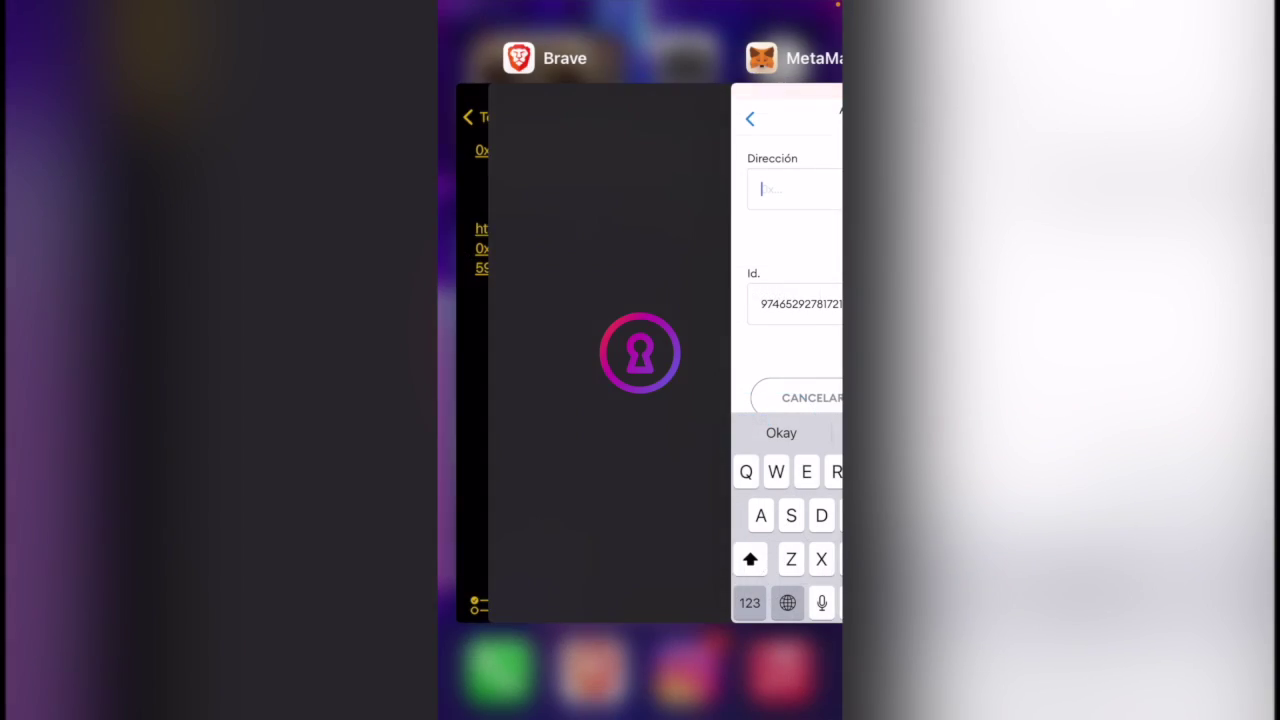
{"action": "left_click", "coordinate": [640, 141]}
{"action": "left_click", "coordinate": [486, 94]}
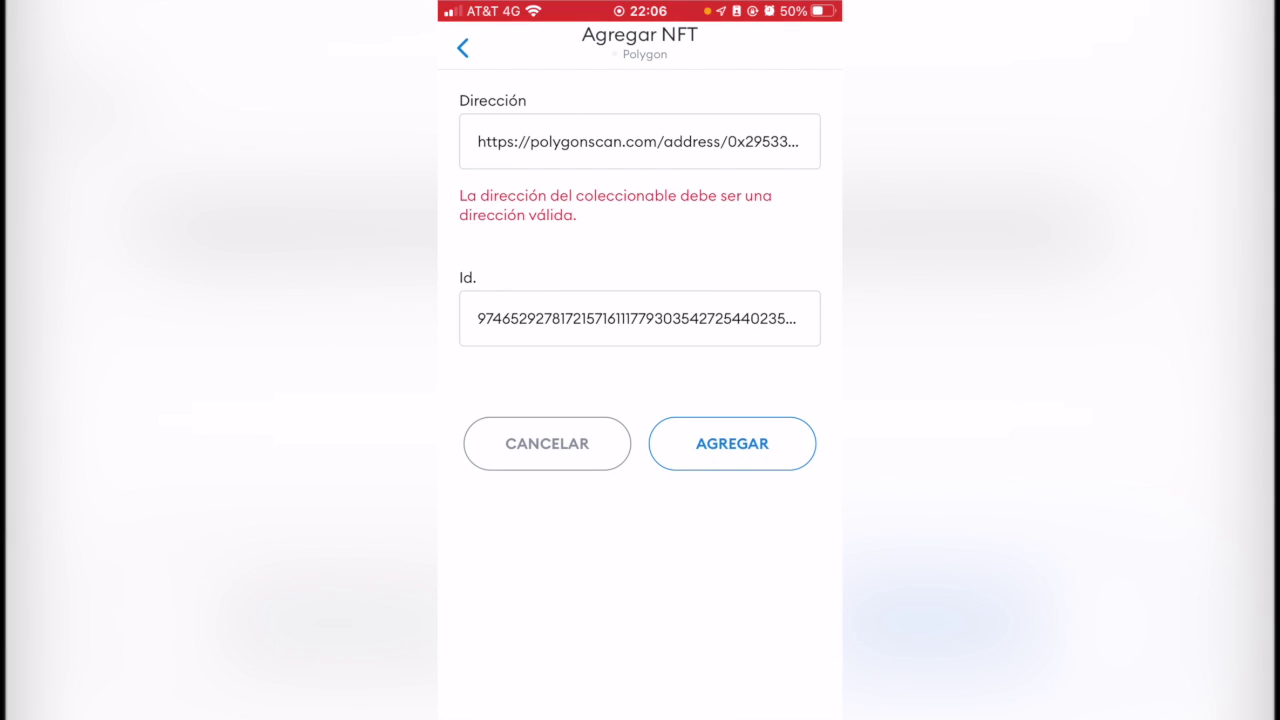
{"action": "left_click", "coordinate": [640, 141]}
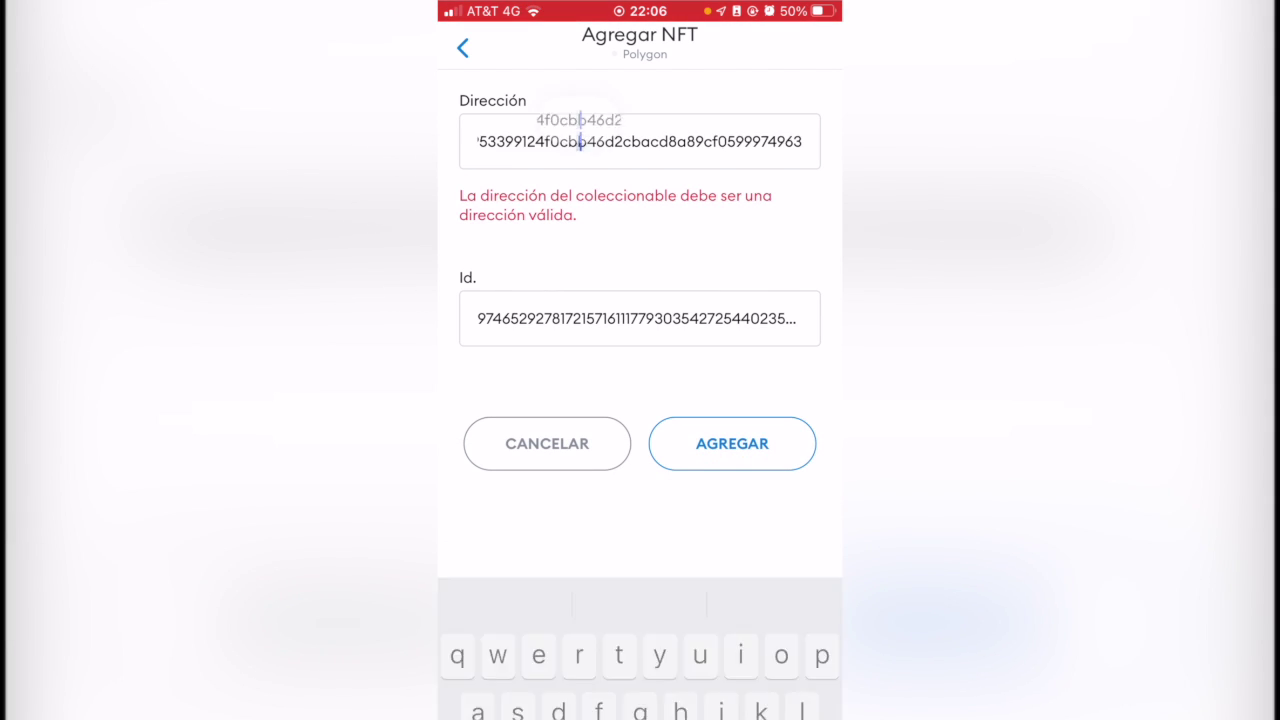
{"action": "left_click_drag", "start_coordinate": [600, 141], "coordinate": [480, 141]}
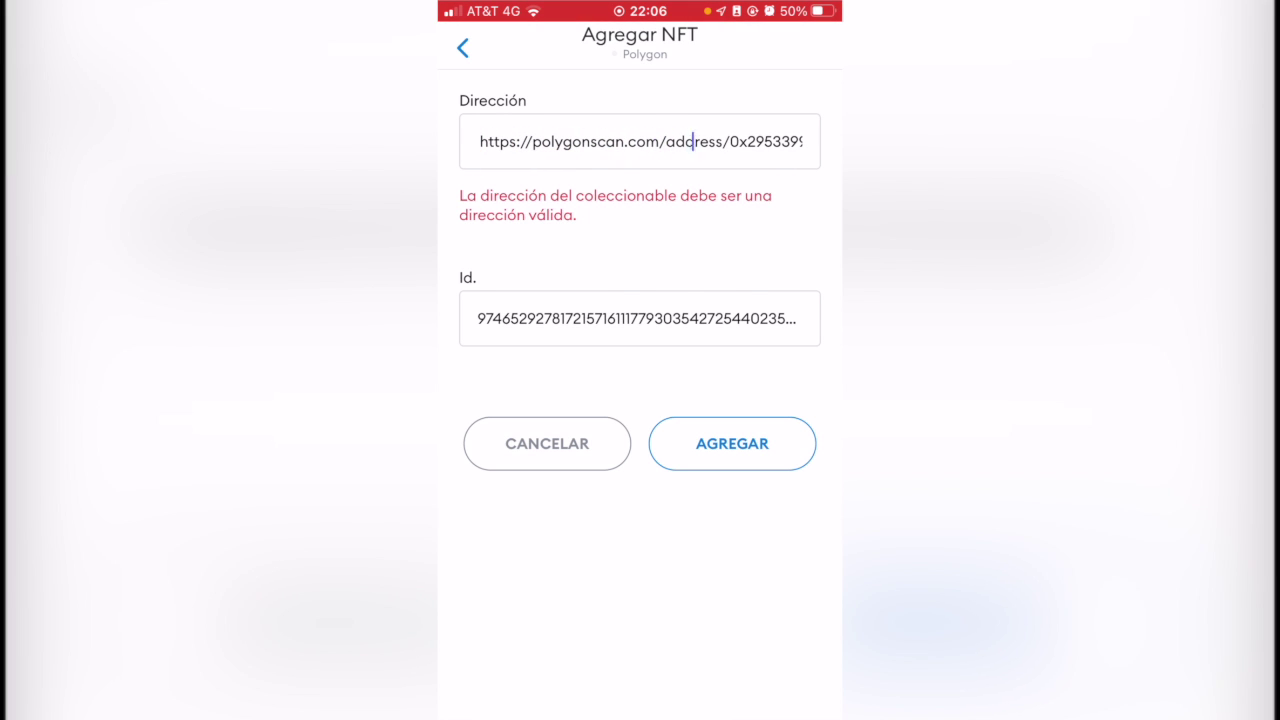
{"action": "left_click", "coordinate": [728, 141]}
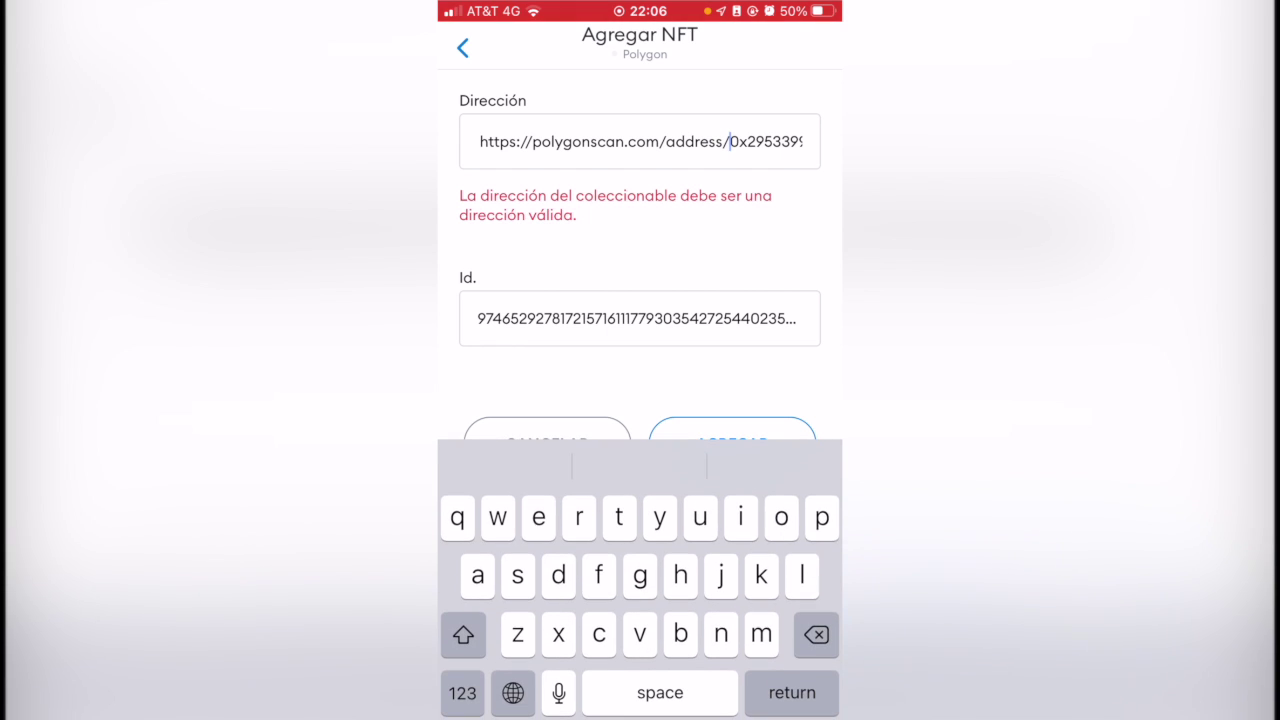
{"action": "left_click", "coordinate": [801, 575]}
{"action": "type", "text": "l"}
{"action": "key", "text": "BackSpace"}
{"action": "key", "text": "BackSpace"}
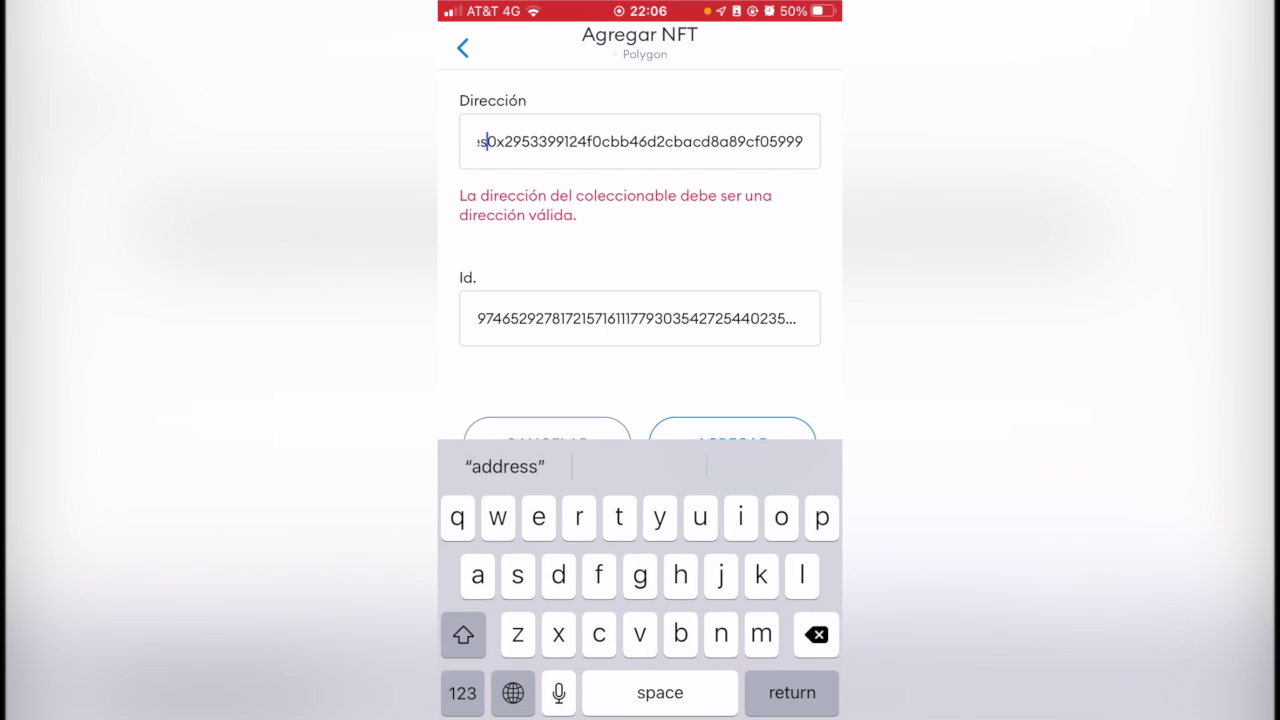
{"action": "key", "text": "BackSpace"}
{"action": "key", "text": "BackSpace"}
{"action": "key", "text": "BackSpace"}
{"action": "key", "text": "BackSpace"}
{"action": "key", "text": "BackSpace"}
{"action": "key", "text": "BackSpace"}
{"action": "key", "text": "BackSpace"}
{"action": "key", "text": "BackSpace"}
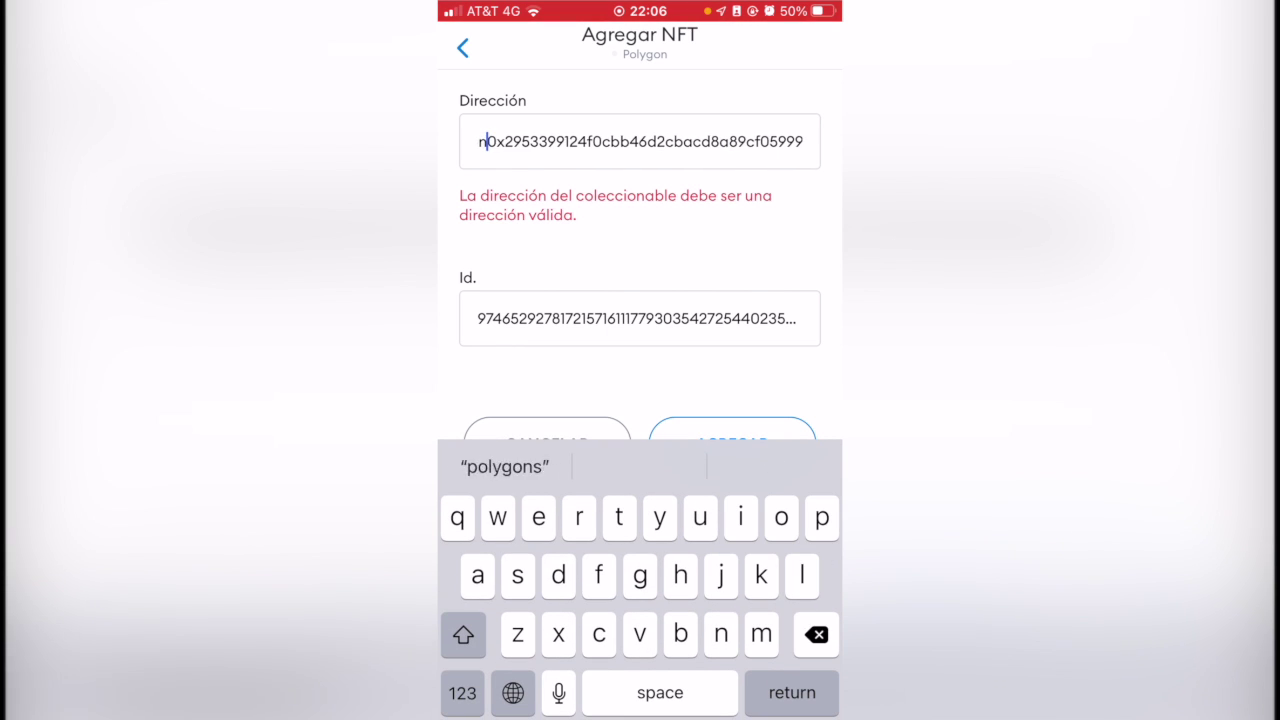
{"action": "key", "text": "BackSpace"}
{"action": "key", "text": "BackSpace"}
{"action": "key", "text": "BackSpace"}
{"action": "key", "text": "BackSpace"}
{"action": "key", "text": "BackSpace"}
{"action": "key", "text": "BackSpace"}
{"action": "key", "text": "Return"}
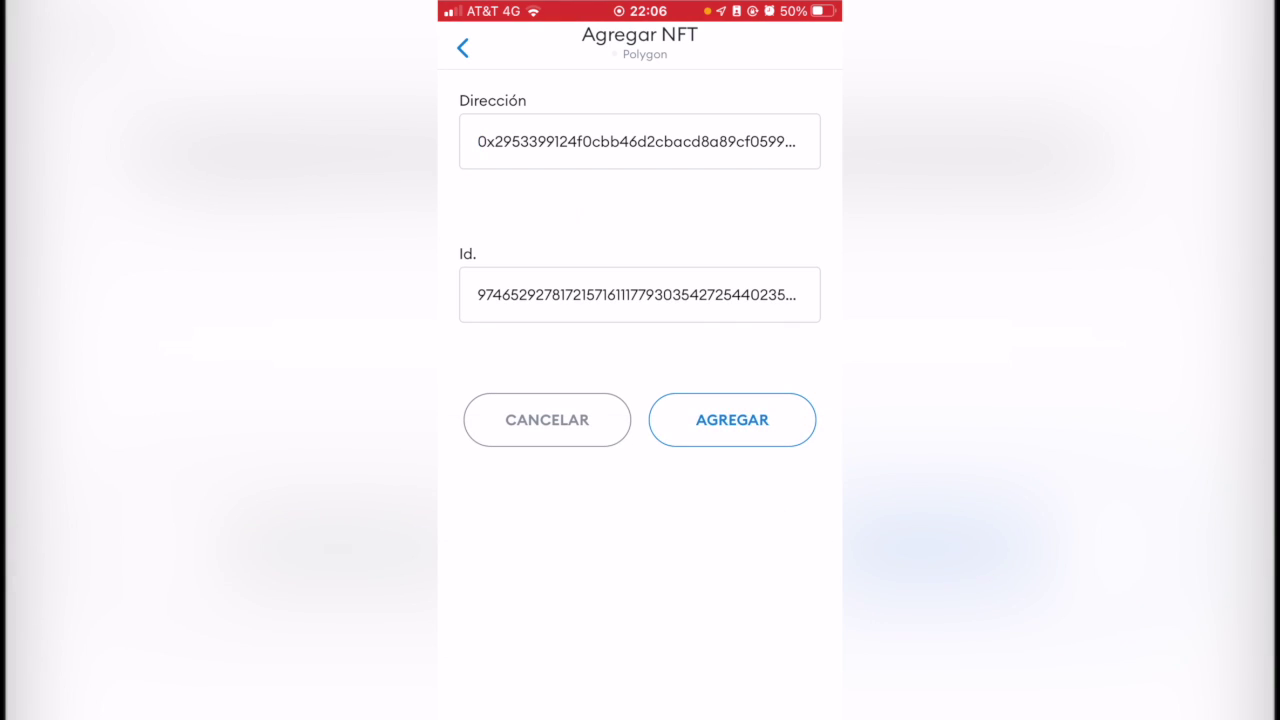
Add the NFT, refresh the NFT tab, and view NSUJPG #0486 under OpenSea Collections.
{"action": "left_click", "coordinate": [732, 420]}
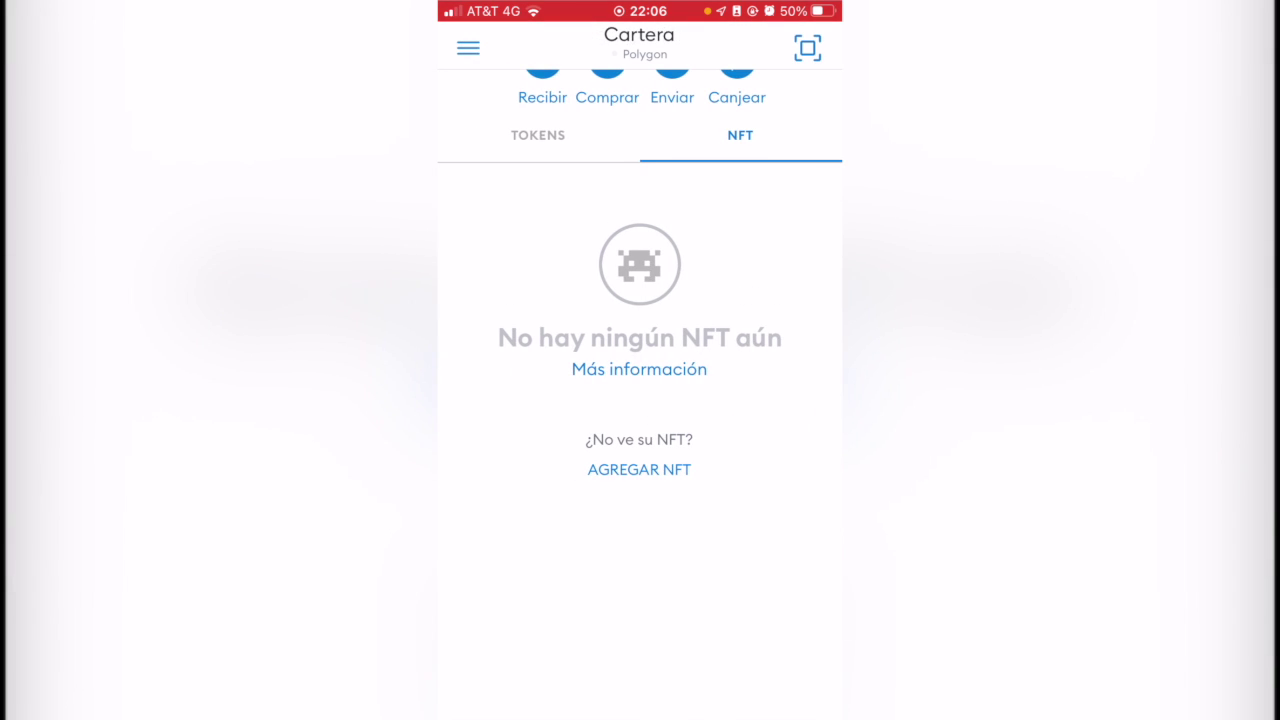
{"action": "scroll", "coordinate": [640, 400], "scroll_direction": "up", "scroll_amount": 3}
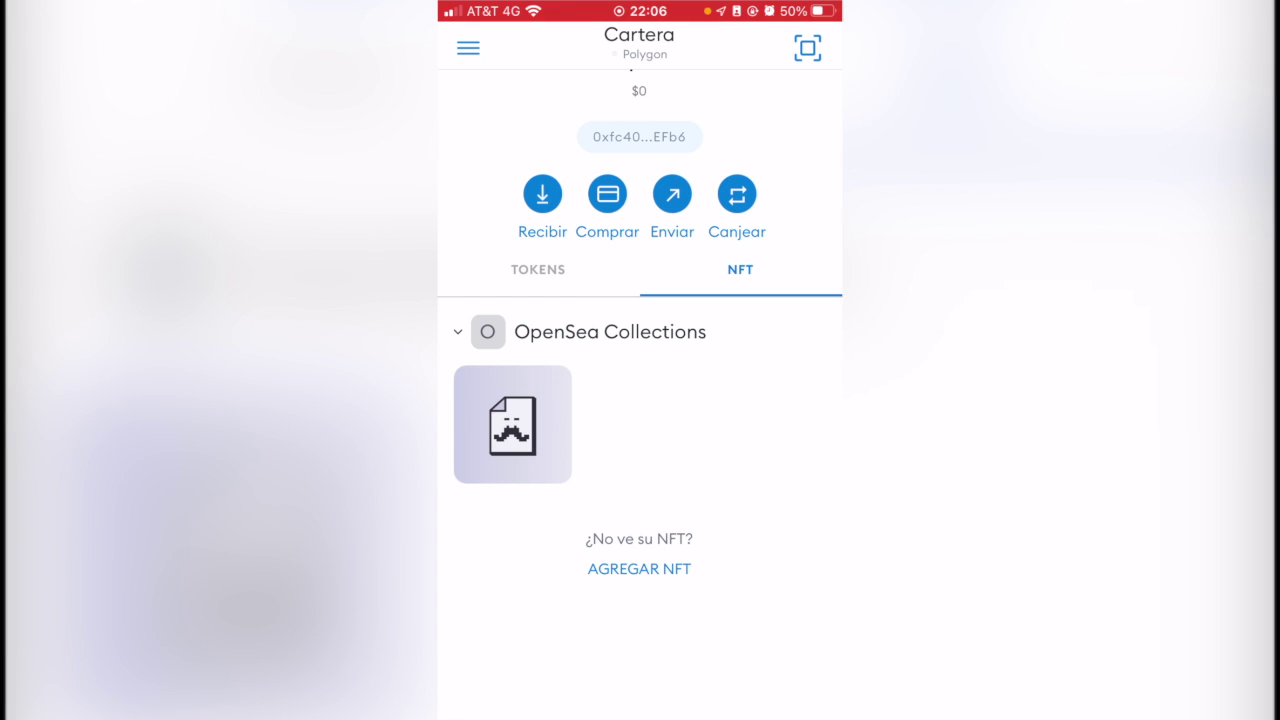
{"action": "left_click", "coordinate": [600, 331]}
{"action": "left_click", "coordinate": [600, 331]}
{"action": "left_click", "coordinate": [512, 424]}
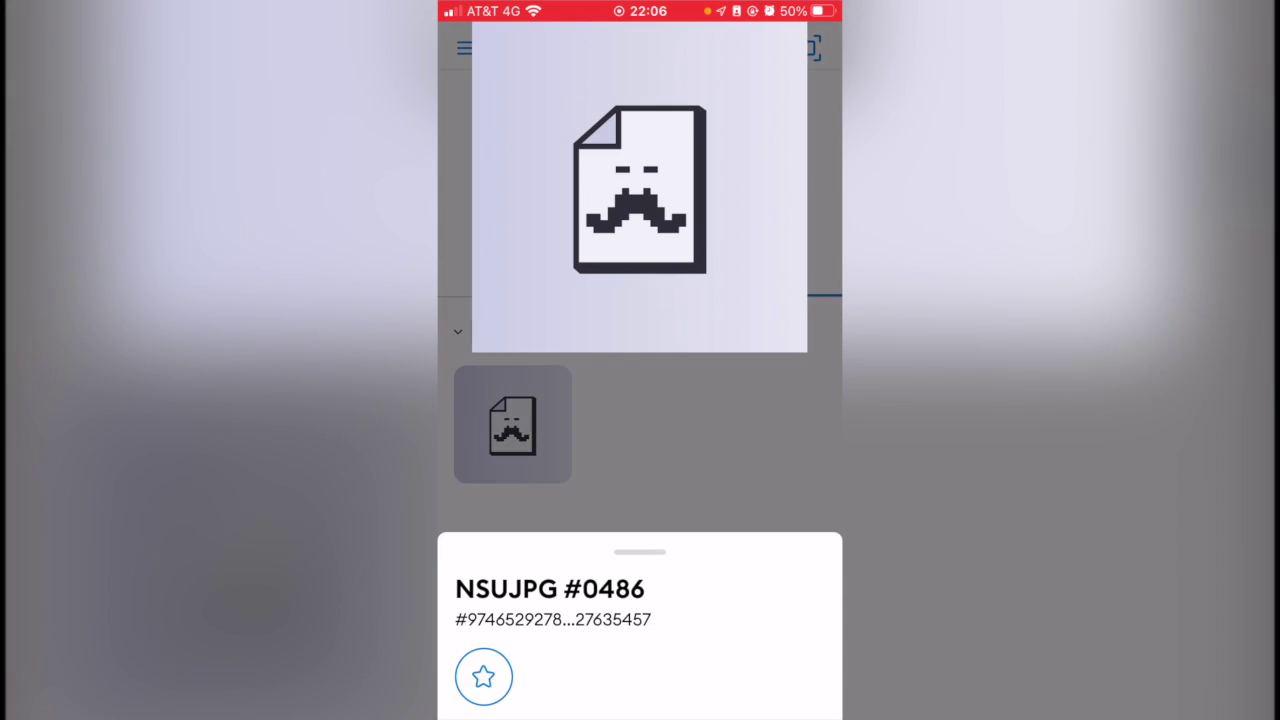
Return to MetaMask from the app switcher and close the NSUJPG #0486 details.
{"action": "left_click_drag", "start_coordinate": [640, 715], "coordinate": [640, 420]}
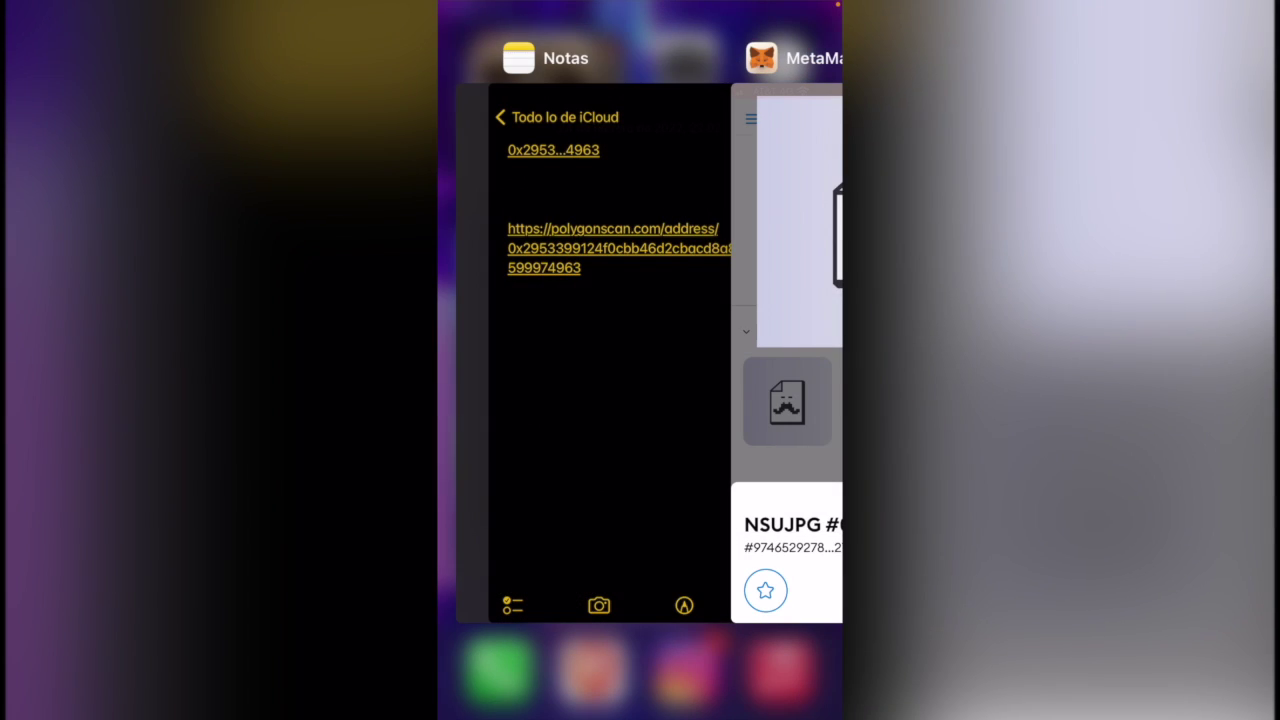
{"action": "left_click_drag", "start_coordinate": [780, 350], "coordinate": [500, 350]}
{"action": "left_click", "coordinate": [640, 300]}
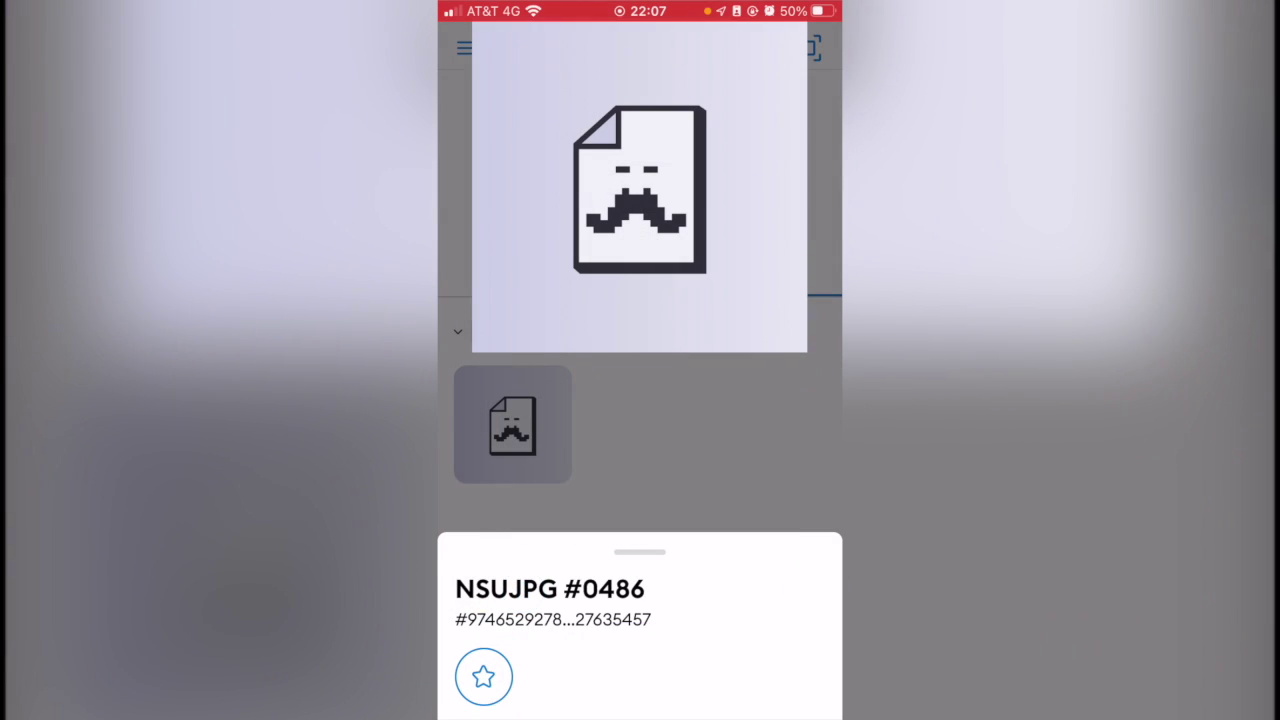
{"action": "left_click", "coordinate": [700, 440]}
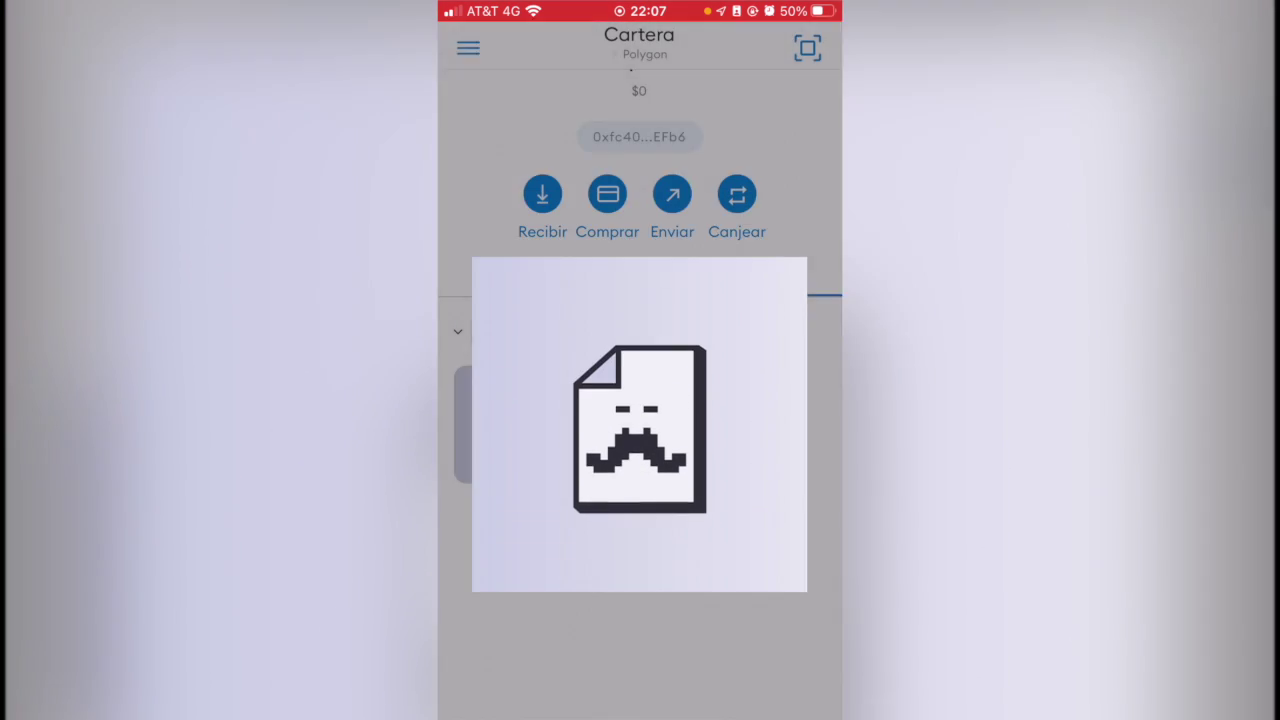